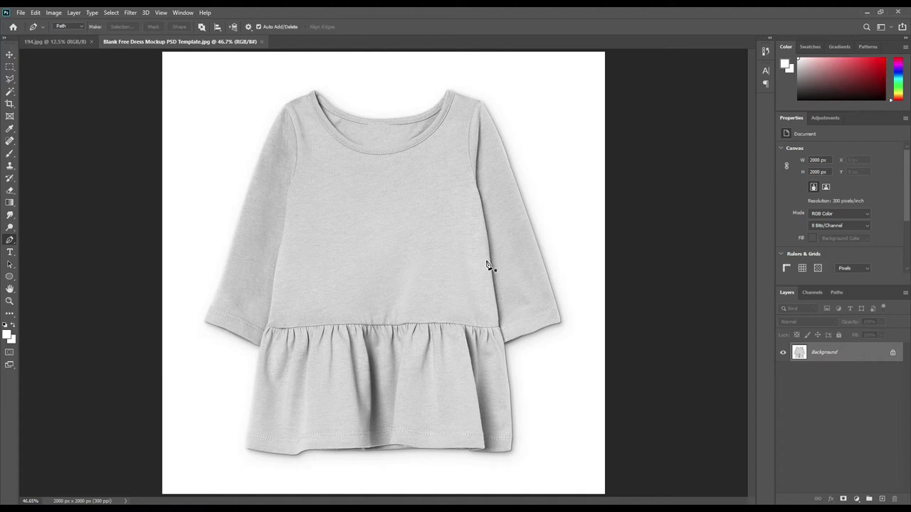
- Auto-select the grey dress with Select Subject, then zoom to 200% on the skirt and sleeve edge
{"action": "left_click", "coordinate": [9, 92]}
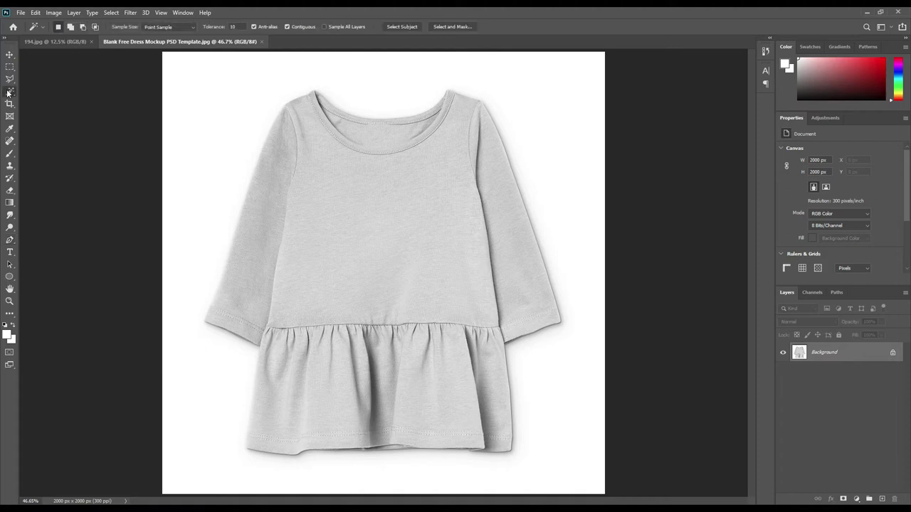
{"action": "left_click", "coordinate": [400, 27]}
{"action": "key", "text": "ctrl+plus"}
{"action": "key", "text": "ctrl+plus"}
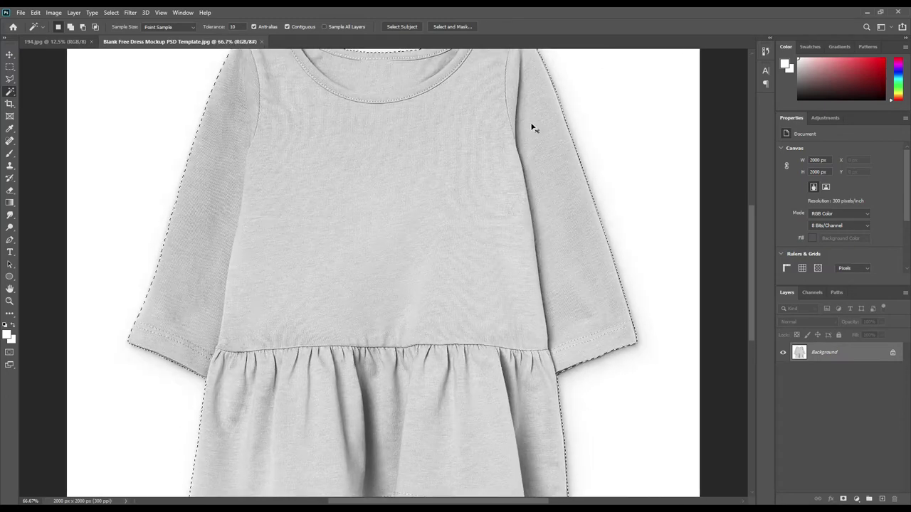
{"action": "key", "text": "ctrl+plus"}
{"action": "key", "text": "ctrl+plus"}
{"action": "left_click_drag", "start_coordinate": [635, 274], "coordinate": [399, 128]}
{"action": "left_click_drag", "start_coordinate": [498, 441], "coordinate": [443, 193]}
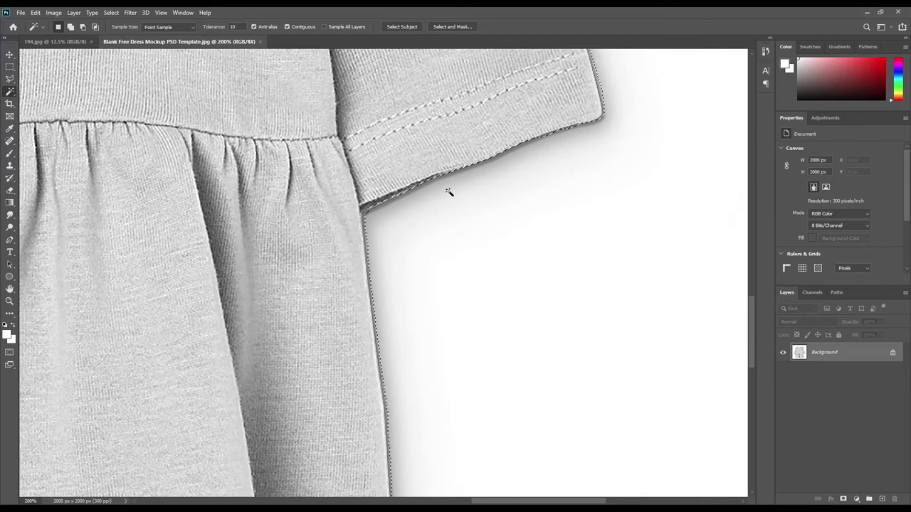
{"action": "left_click_drag", "start_coordinate": [427, 266], "coordinate": [441, 195]}
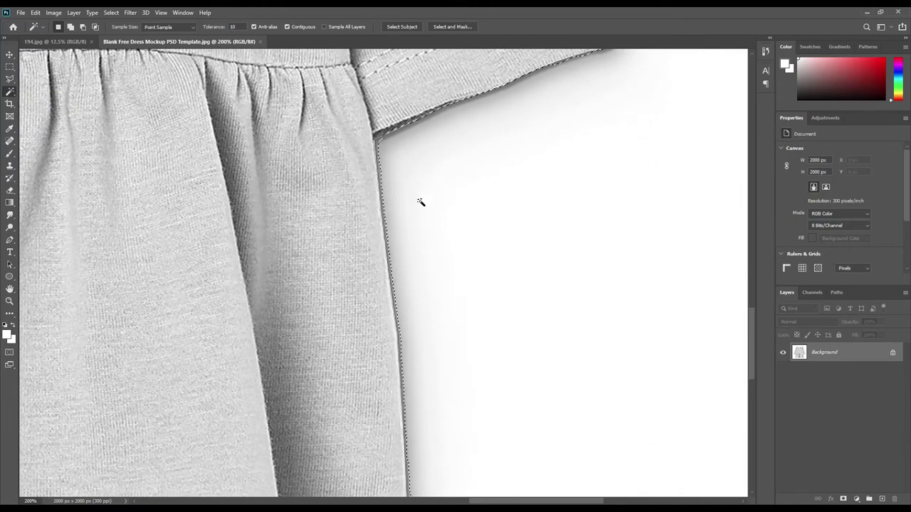
- Switch to the Object Selection Tool in Lasso mode, set to Subtract from selection
{"action": "right_click", "coordinate": [9, 92]}
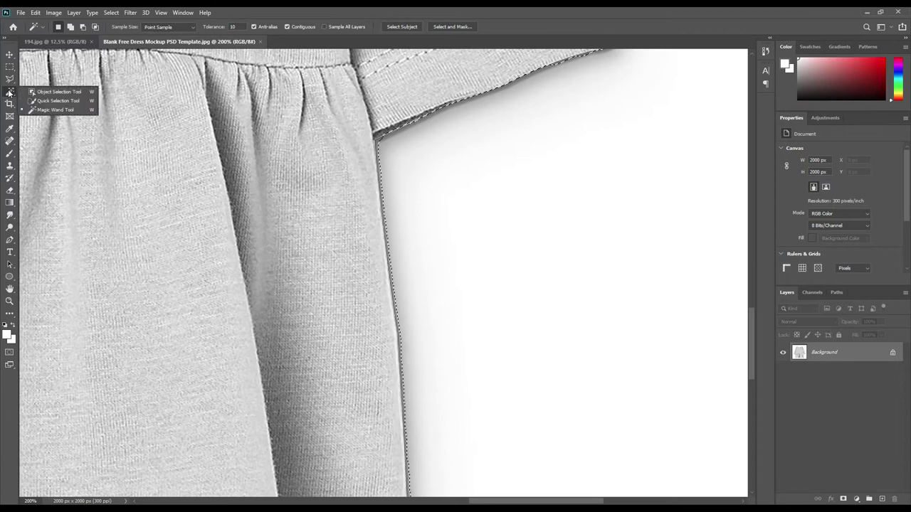
{"action": "left_click", "coordinate": [56, 92]}
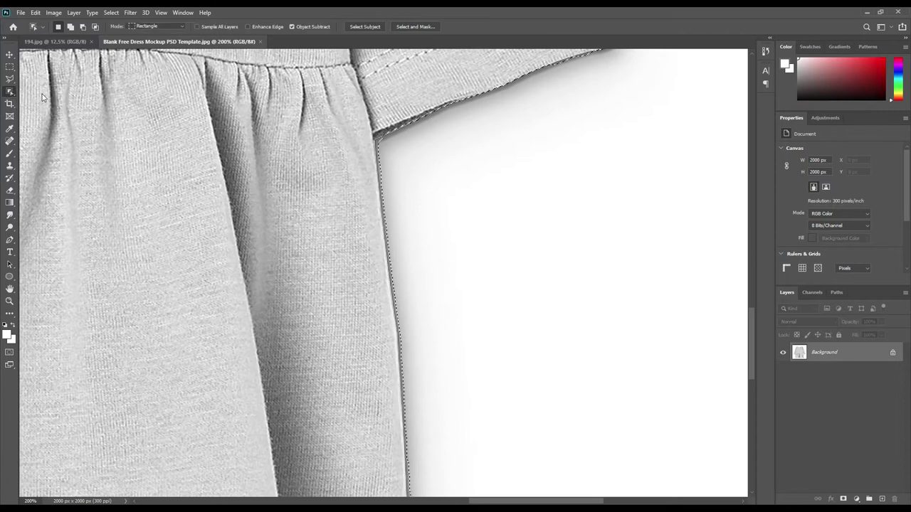
{"action": "left_click", "coordinate": [152, 26]}
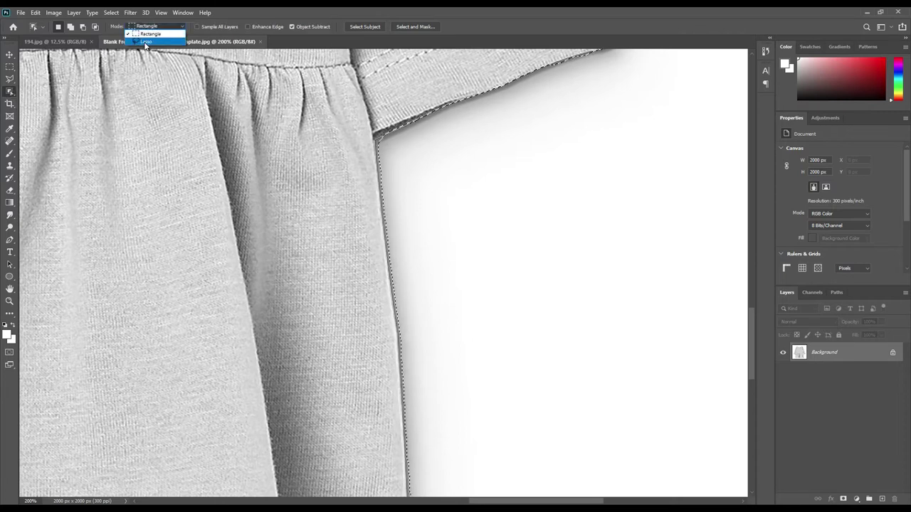
{"action": "left_click", "coordinate": [145, 43]}
{"action": "left_click", "coordinate": [83, 27]}
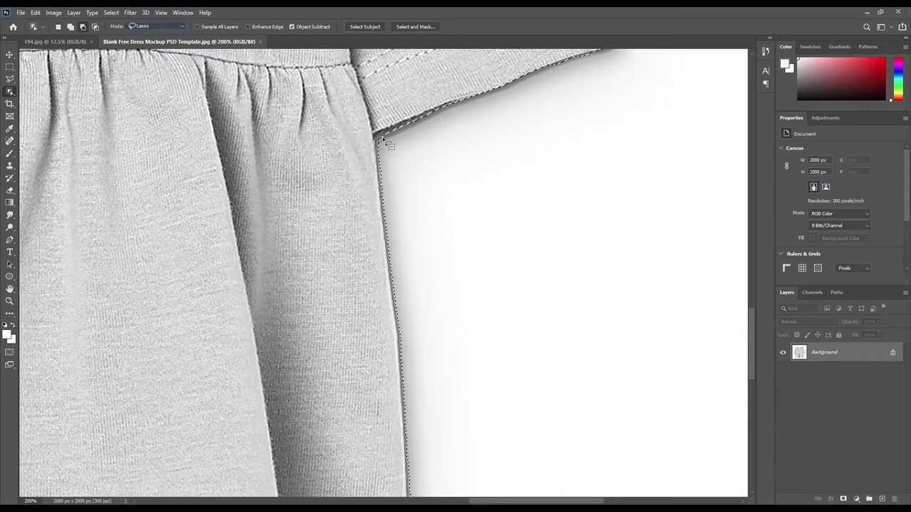
- Lasso the shadow along the skirt edge below the sleeve, dismissing the couldn't-find-object alerts
{"action": "mouse_move", "coordinate": [379, 154]}
{"action": "left_mouse_down"}
{"action": "mouse_move", "coordinate": [408, 494]}
{"action": "mouse_move", "coordinate": [442, 388]}
{"action": "left_mouse_up"}
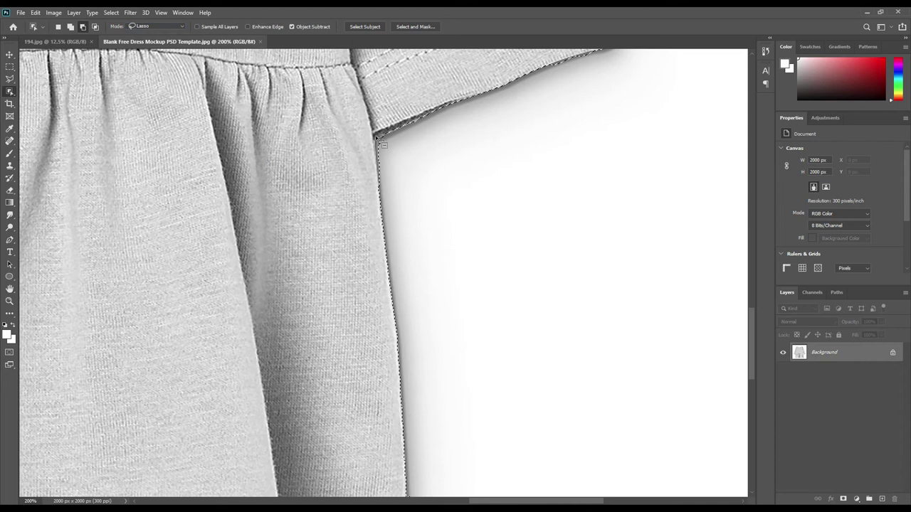
{"action": "left_click_drag", "start_coordinate": [375, 173], "coordinate": [391, 189]}
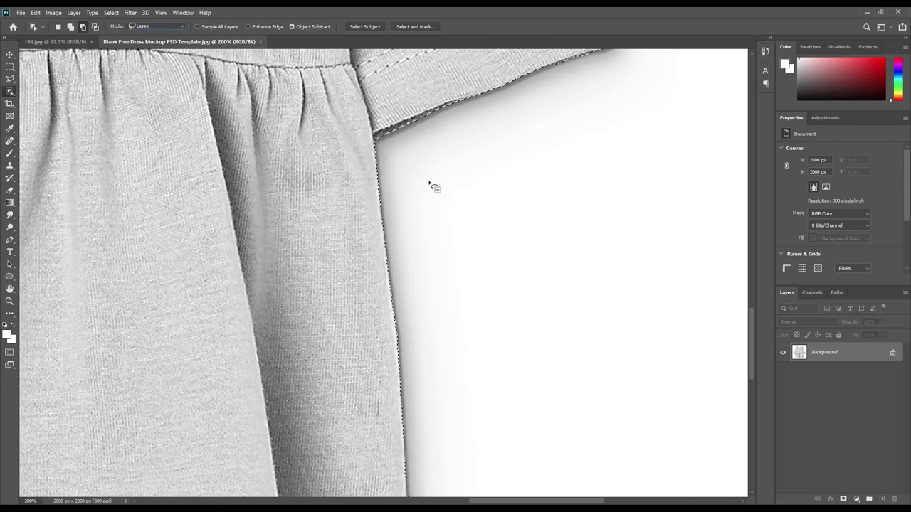
{"action": "key", "text": "shift"}
{"action": "left_click", "coordinate": [431, 110]}
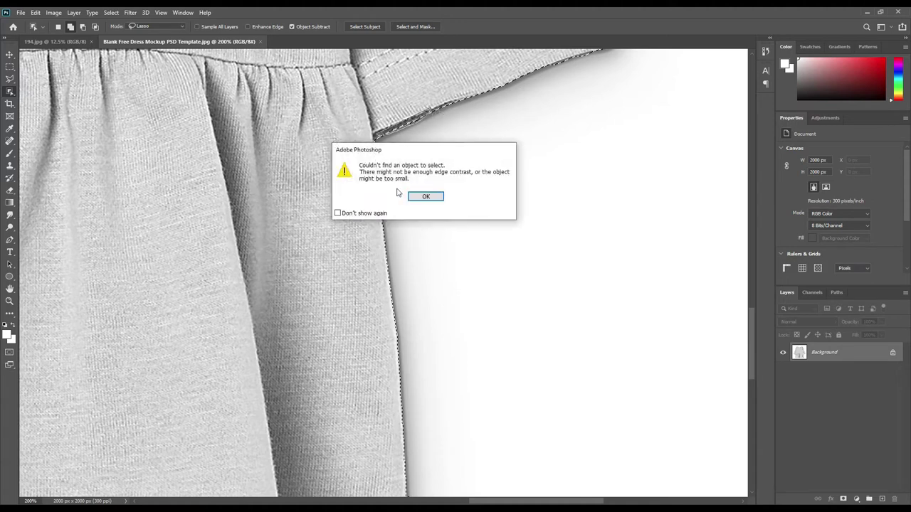
{"action": "left_click", "coordinate": [426, 195]}
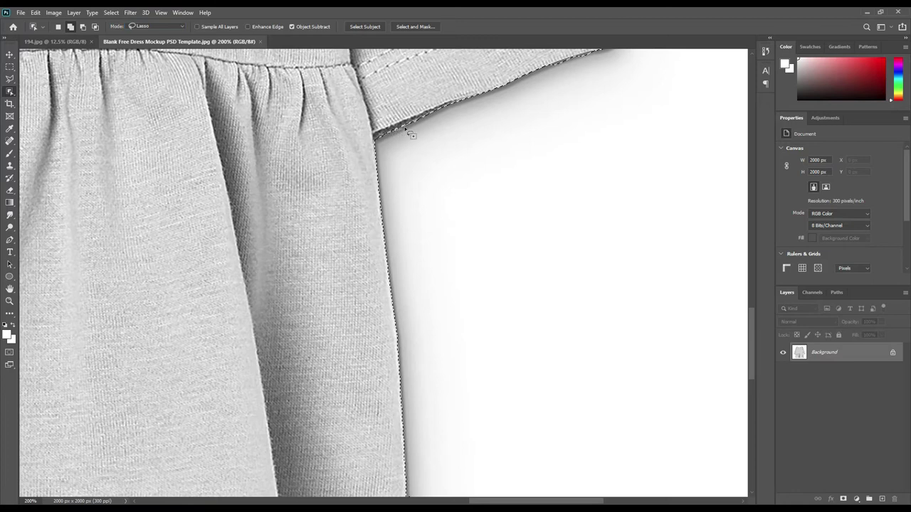
{"action": "left_click", "coordinate": [430, 113]}
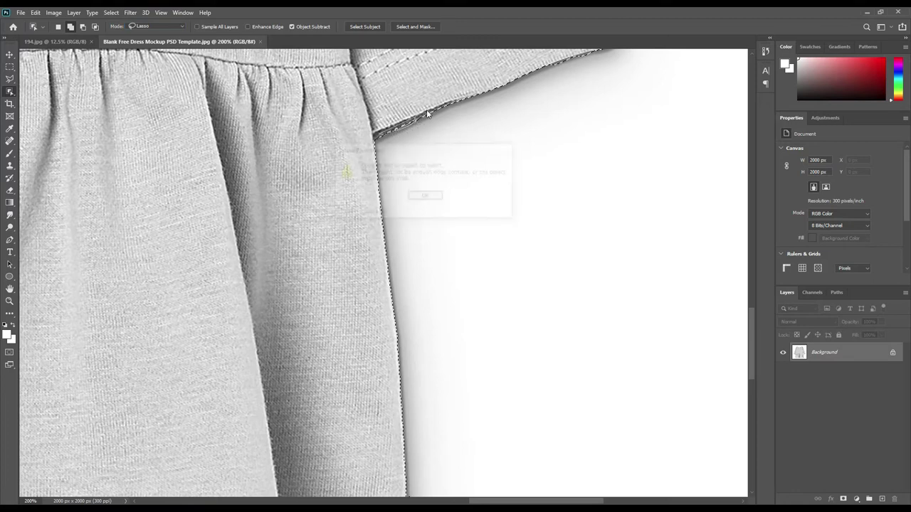
{"action": "left_click", "coordinate": [431, 196]}
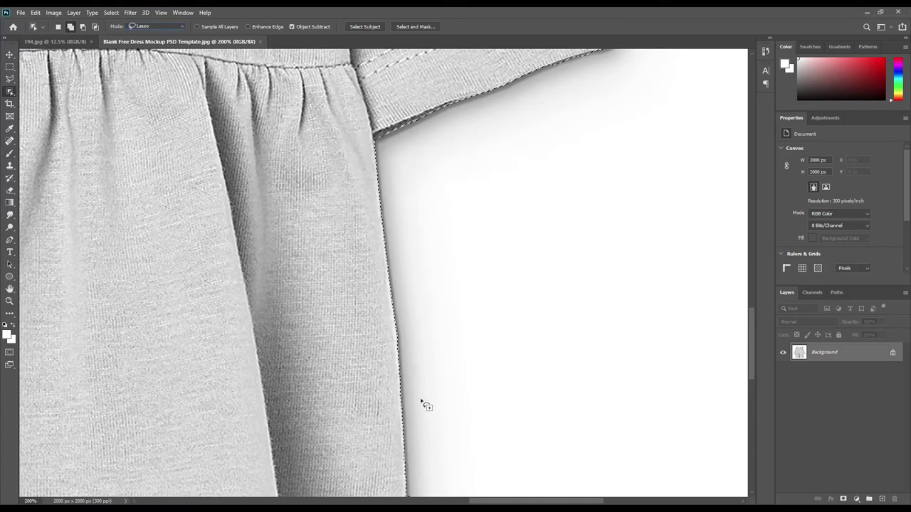
- Lasso down the sleeve edge, then add the hem's bottom edge to the selection
{"action": "scroll", "coordinate": [421, 403], "scroll_direction": "down", "scroll_amount": 5}
{"action": "scroll", "coordinate": [427, 280], "scroll_direction": "down", "scroll_amount": 5}
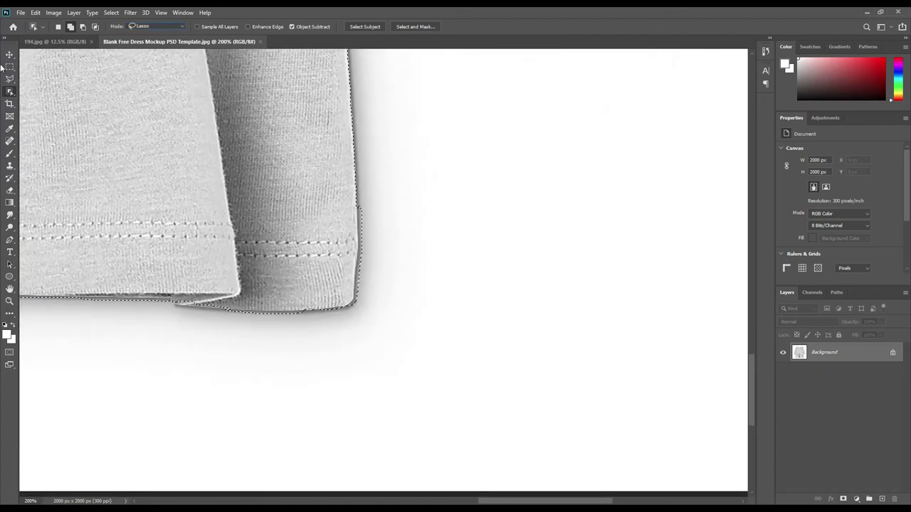
{"action": "mouse_move", "coordinate": [360, 203]}
{"action": "left_mouse_down"}
{"action": "mouse_move", "coordinate": [350, 314]}
{"action": "mouse_move", "coordinate": [377, 315]}
{"action": "mouse_move", "coordinate": [399, 264]}
{"action": "left_mouse_up"}
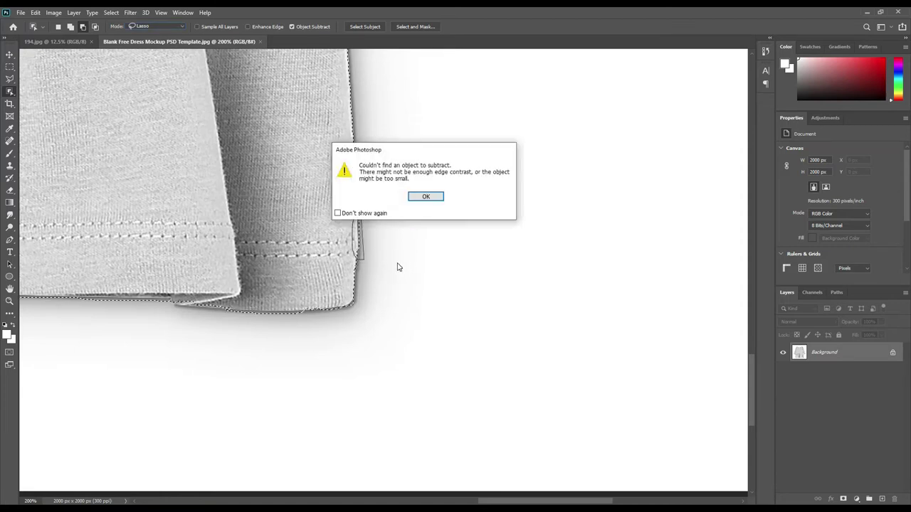
{"action": "left_click", "coordinate": [425, 198]}
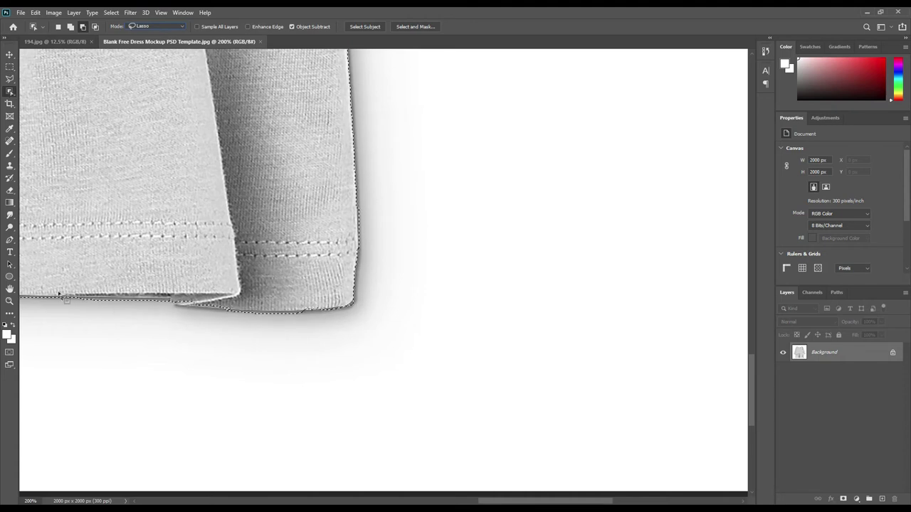
{"action": "left_click", "coordinate": [70, 26]}
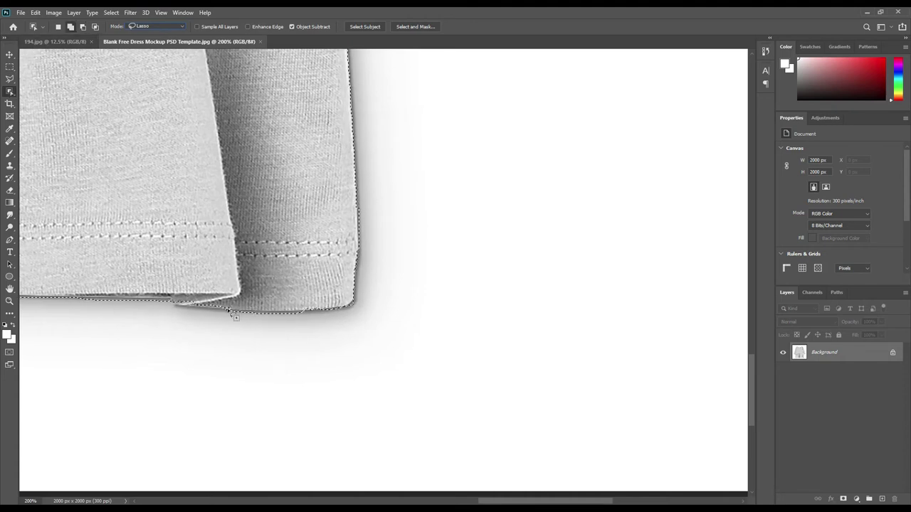
{"action": "mouse_move", "coordinate": [168, 305]}
{"action": "left_mouse_down"}
{"action": "mouse_move", "coordinate": [248, 317]}
{"action": "mouse_move", "coordinate": [255, 310]}
{"action": "left_mouse_up"}
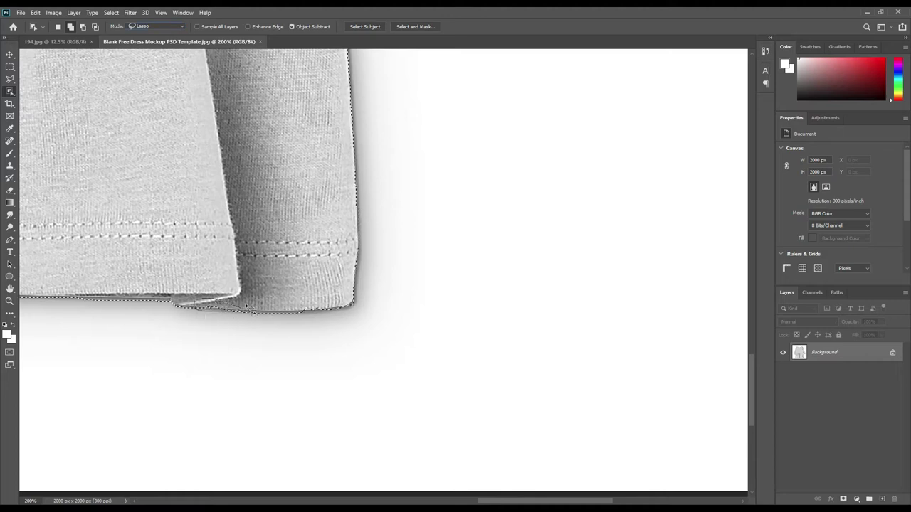
{"action": "mouse_move", "coordinate": [197, 302]}
{"action": "left_mouse_down"}
{"action": "mouse_move", "coordinate": [318, 311]}
{"action": "mouse_move", "coordinate": [298, 313]}
{"action": "mouse_move", "coordinate": [159, 279]}
{"action": "left_mouse_up"}
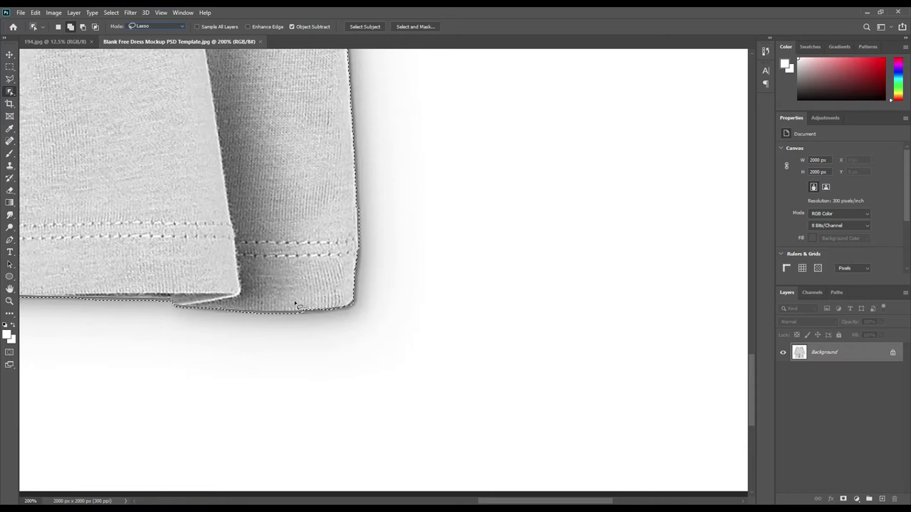
- Return to the Object Selection tool with Subtract from selection mode
{"action": "right_click", "coordinate": [9, 91]}
{"action": "left_click", "coordinate": [9, 91]}
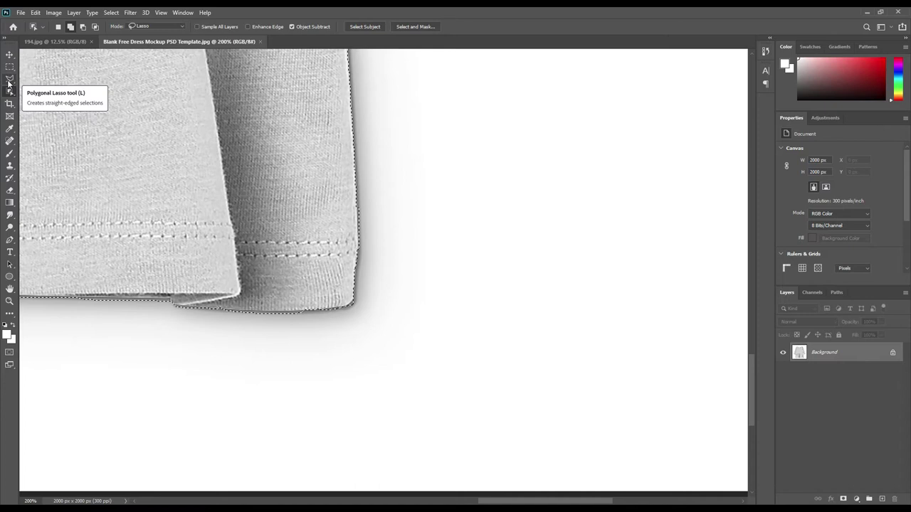
{"action": "left_click", "coordinate": [9, 81]}
{"action": "left_click", "coordinate": [9, 93]}
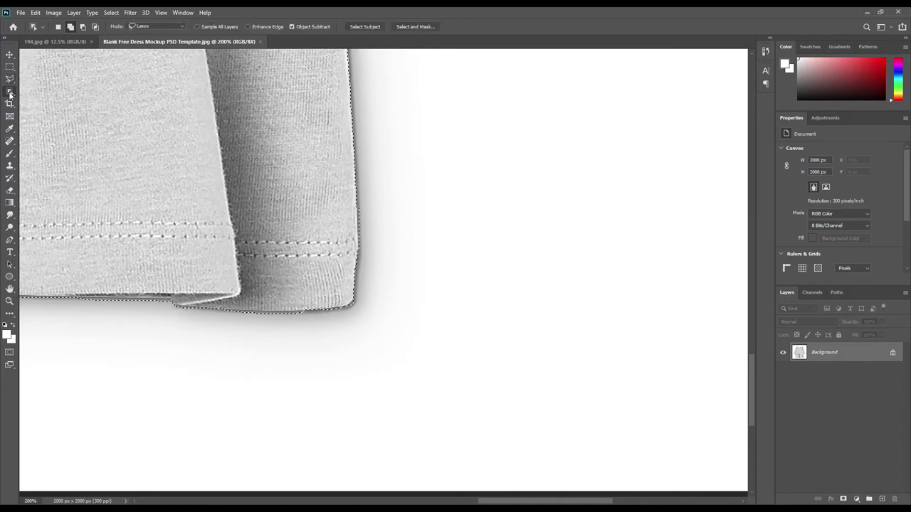
{"action": "right_click", "coordinate": [9, 93]}
{"action": "left_click", "coordinate": [39, 91]}
{"action": "left_click", "coordinate": [83, 27]}
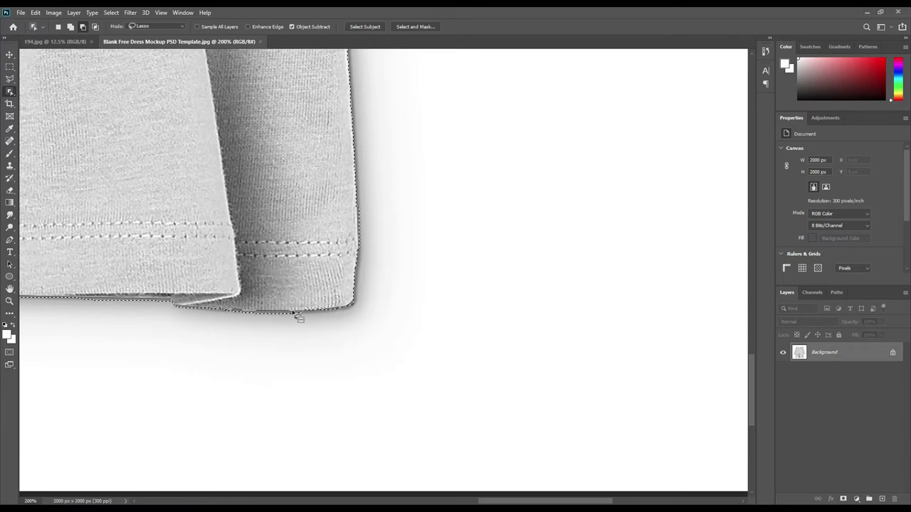
- Remove the shadow under the cuff's bottom edge from the selection
{"action": "mouse_move", "coordinate": [308, 325]}
{"action": "left_mouse_down"}
{"action": "mouse_move", "coordinate": [218, 324]}
{"action": "mouse_move", "coordinate": [254, 327]}
{"action": "left_mouse_up"}
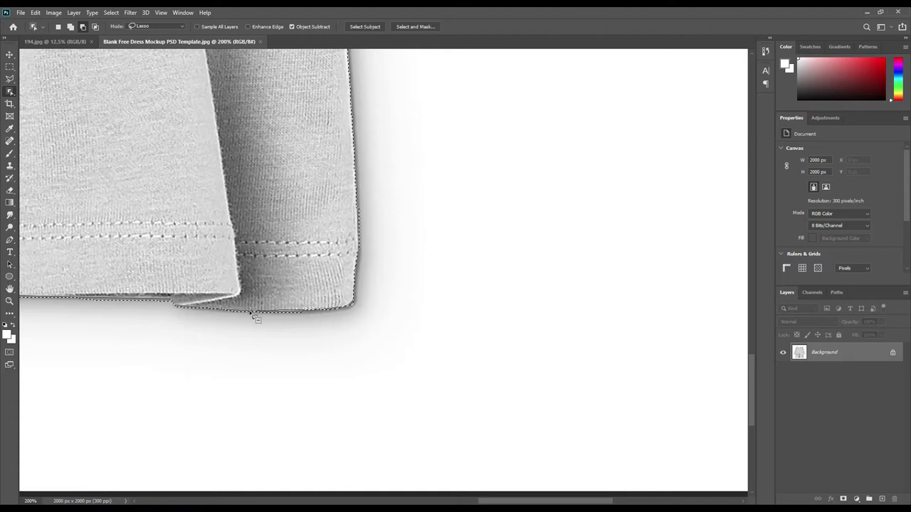
{"action": "left_click_drag", "start_coordinate": [253, 321], "coordinate": [319, 321]}
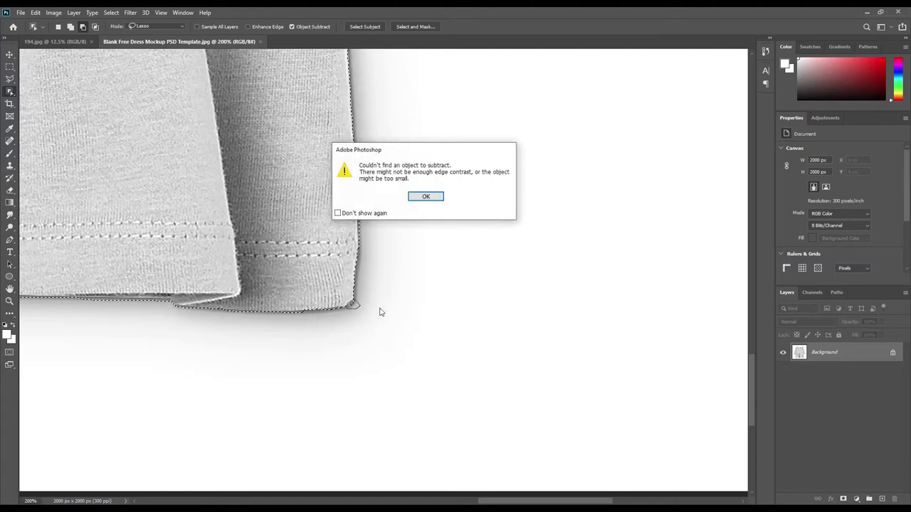
{"action": "left_click", "coordinate": [441, 200]}
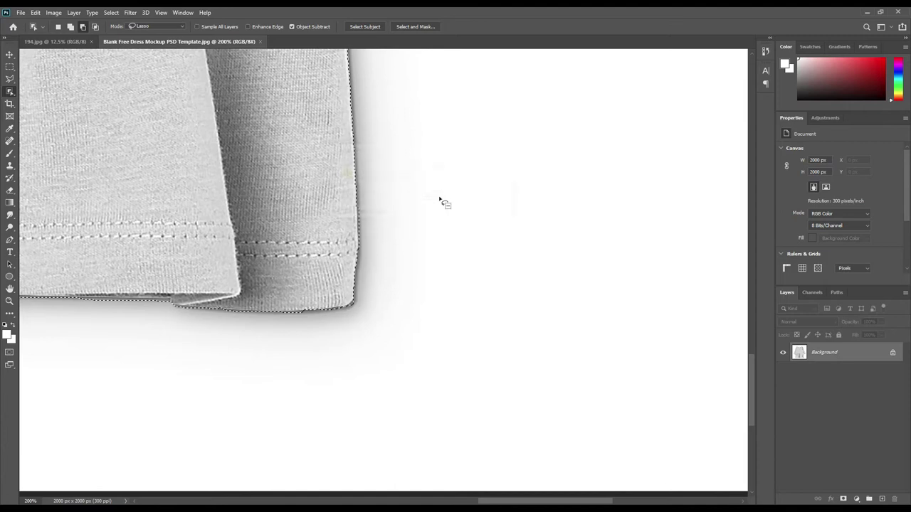
{"action": "right_click", "coordinate": [16, 93]}
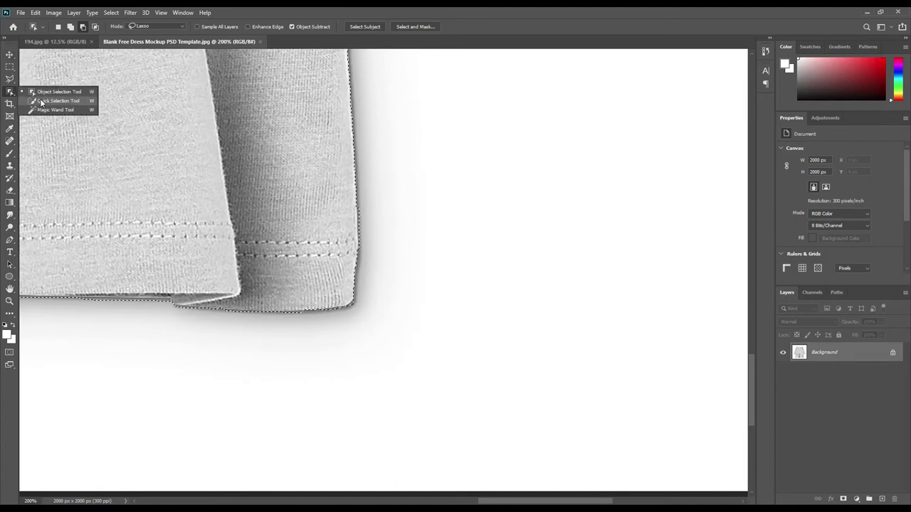
- Trim the cuff's bottom-right corner from the selection with the Quick Selection tool
{"action": "left_click", "coordinate": [43, 100]}
{"action": "left_click", "coordinate": [89, 28]}
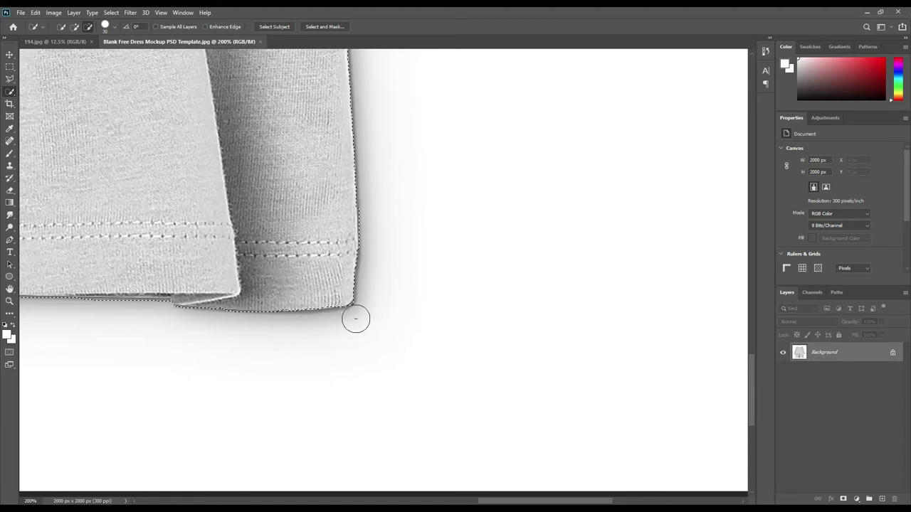
{"action": "left_click", "coordinate": [359, 313]}
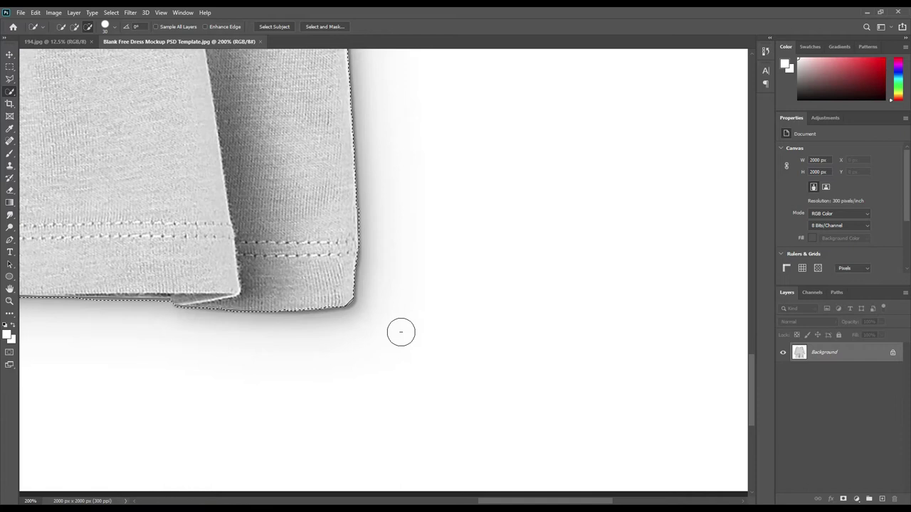
{"action": "left_click", "coordinate": [75, 27]}
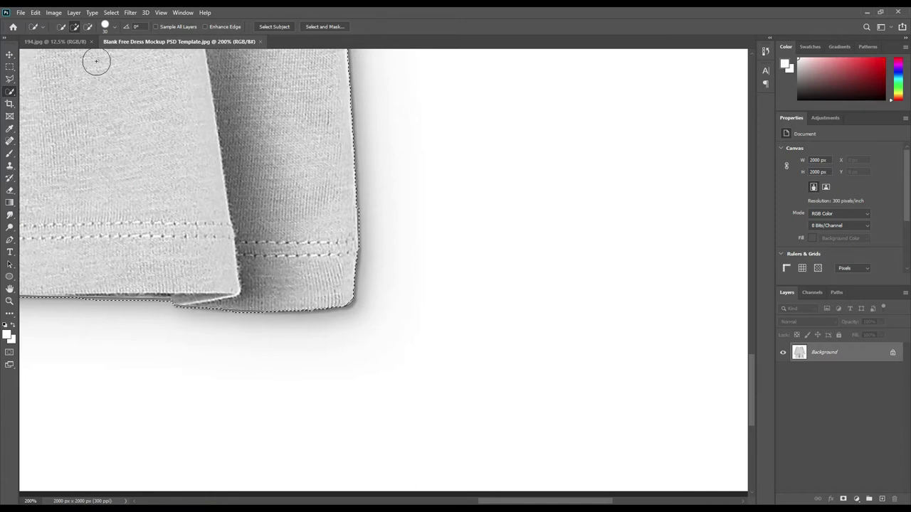
- Brush the thin sliver along the folded hem into the selection
{"action": "left_click", "coordinate": [87, 26]}
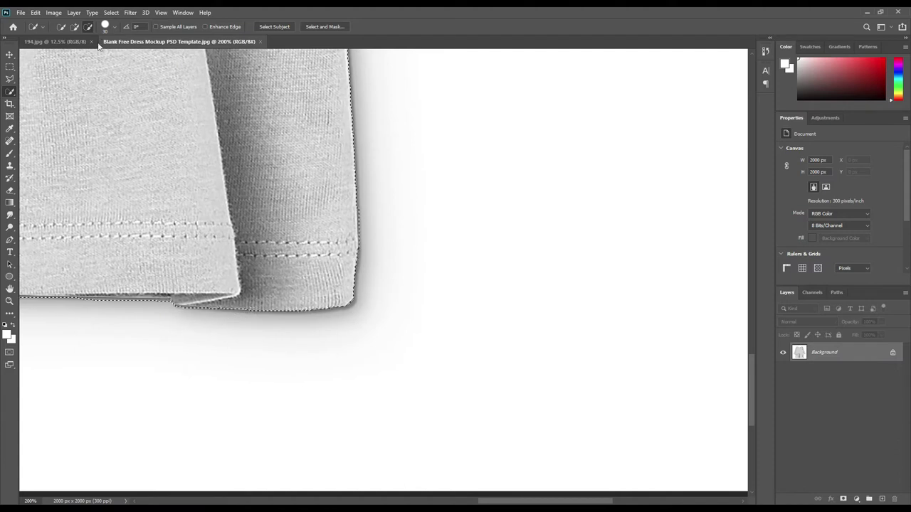
{"action": "left_click", "coordinate": [76, 27]}
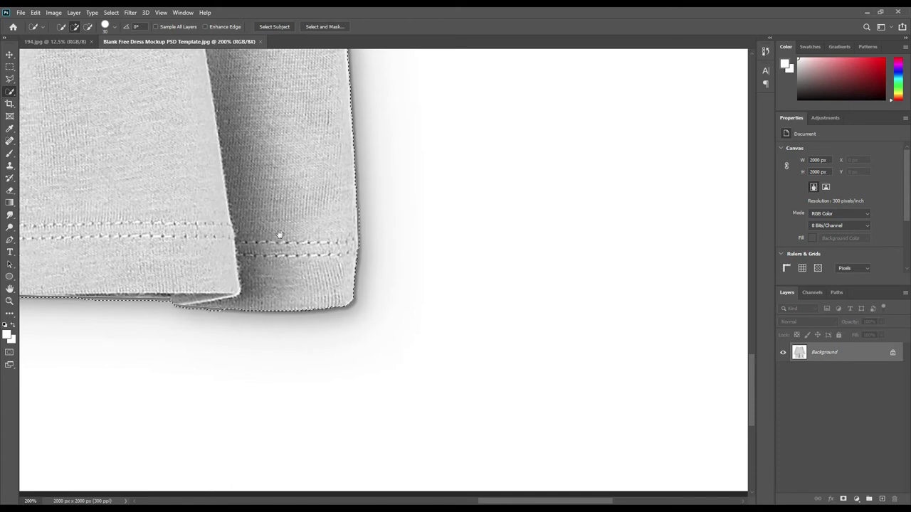
{"action": "left_click", "coordinate": [87, 27]}
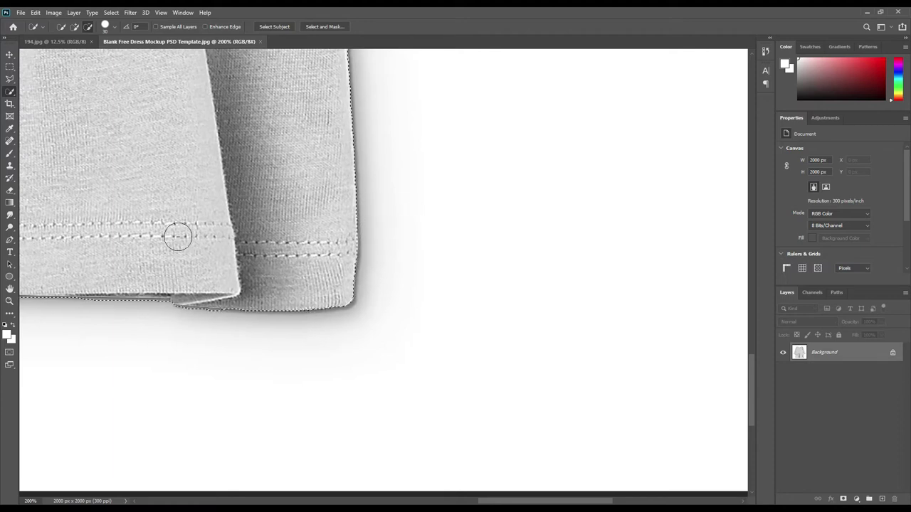
{"action": "left_click_drag", "start_coordinate": [132, 245], "coordinate": [421, 253]}
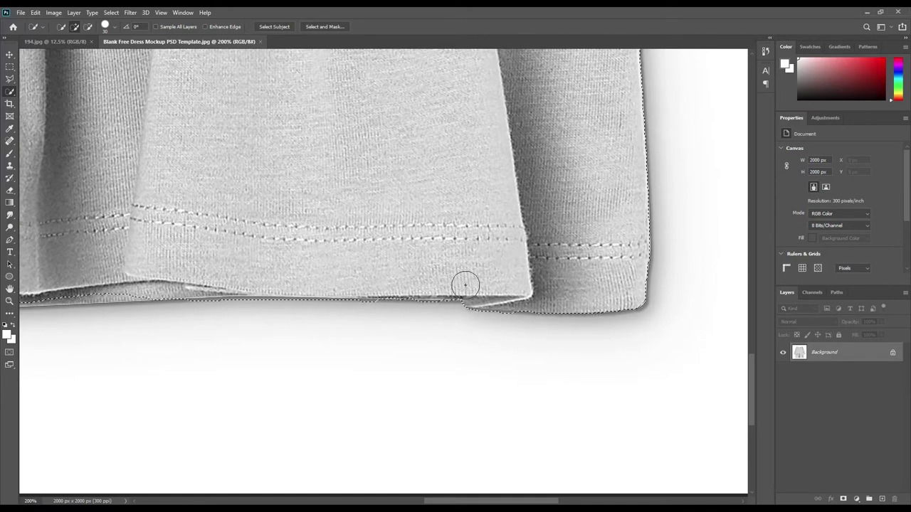
{"action": "left_click_drag", "start_coordinate": [424, 285], "coordinate": [407, 286]}
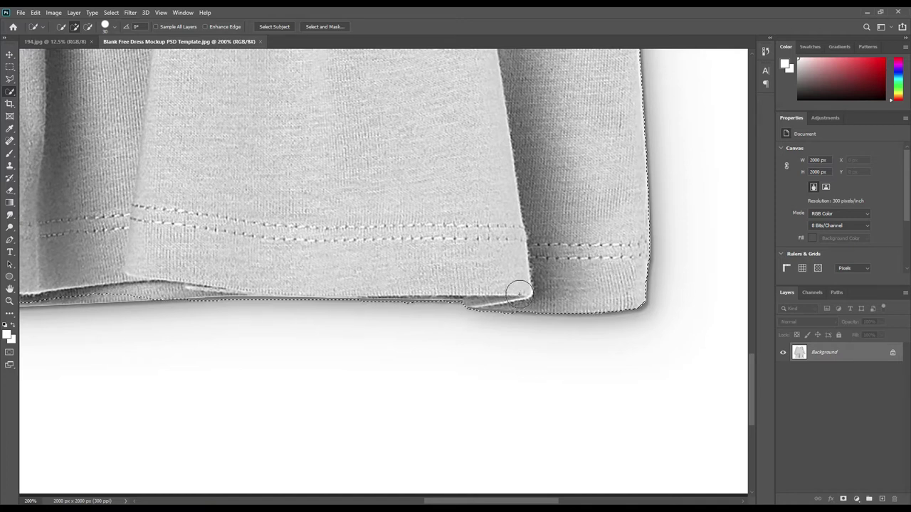
{"action": "left_click", "coordinate": [9, 80]}
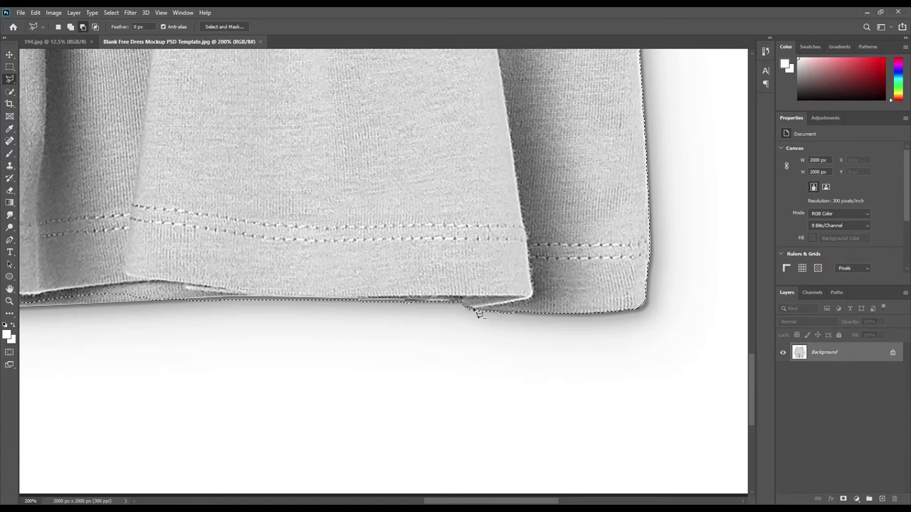
- Close two Polygonal Lasso outlines around the slivers along the bottom hem
{"action": "left_click", "coordinate": [533, 316]}
{"action": "left_click", "coordinate": [437, 349]}
{"action": "double_click", "coordinate": [293, 331]}
{"action": "scroll", "coordinate": [356, 299], "scroll_direction": "left", "scroll_amount": 5}
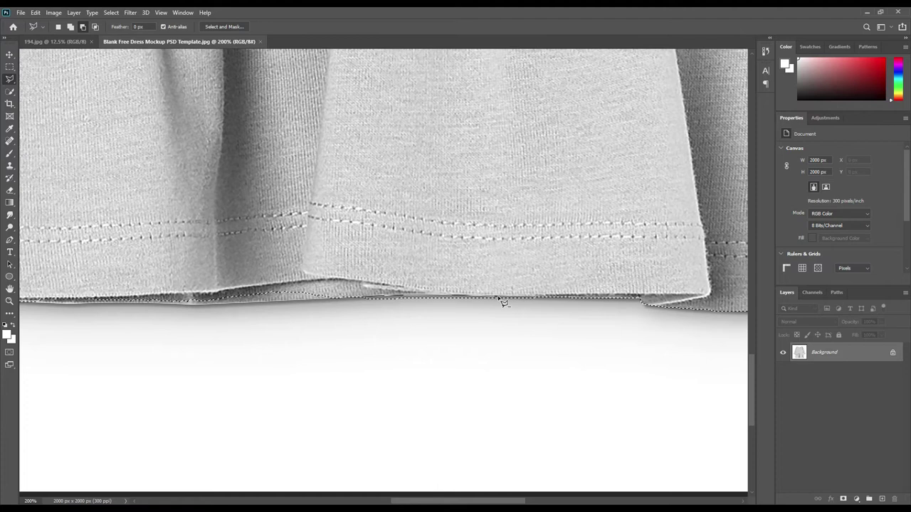
{"action": "left_click", "coordinate": [540, 299]}
{"action": "left_click", "coordinate": [552, 313]}
{"action": "left_click", "coordinate": [328, 325]}
{"action": "left_click", "coordinate": [301, 324]}
{"action": "left_click_drag", "start_coordinate": [236, 221], "coordinate": [418, 206]}
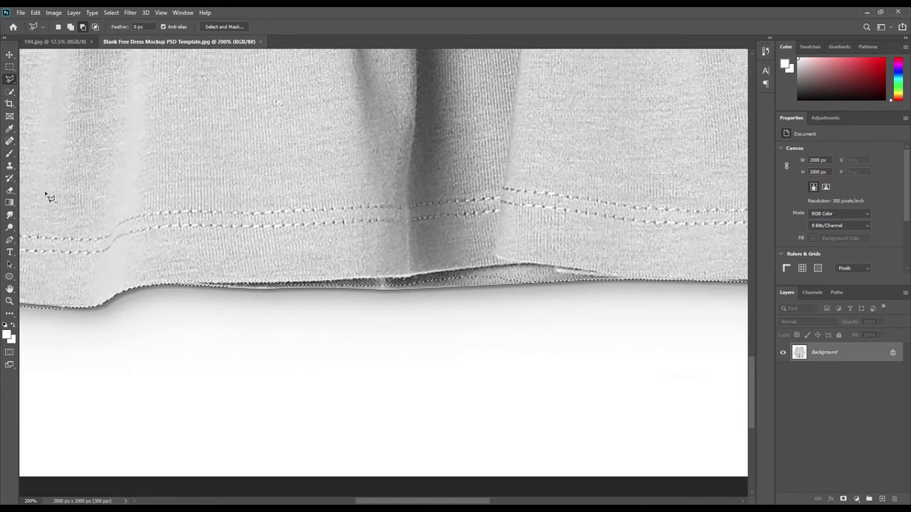
- Set Add to selection, cancel the stray lasso paths, and move to the left hem corner
{"action": "left_click", "coordinate": [71, 27]}
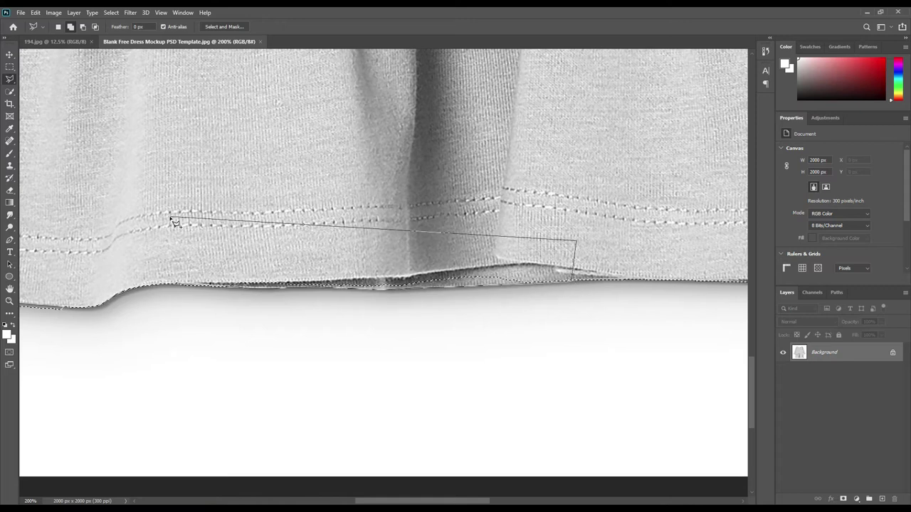
{"action": "key", "text": "Escape"}
{"action": "left_click", "coordinate": [198, 277]}
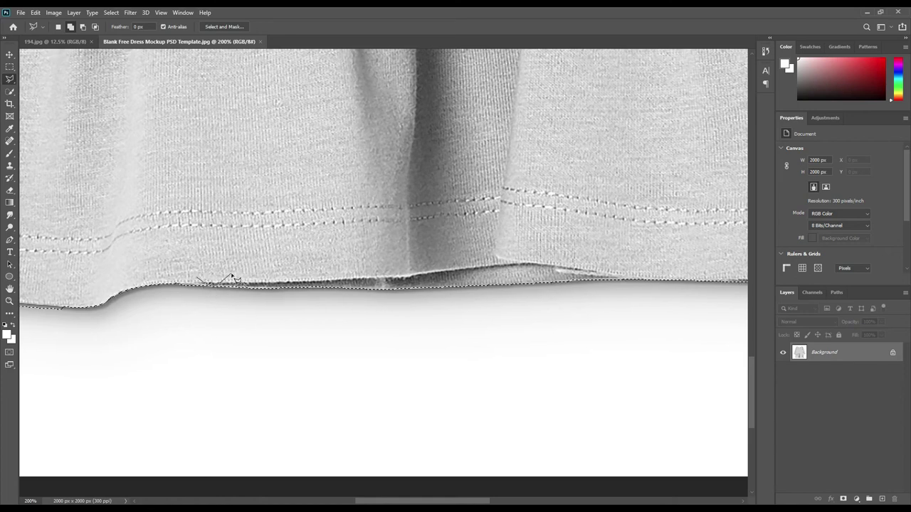
{"action": "key", "text": "Escape"}
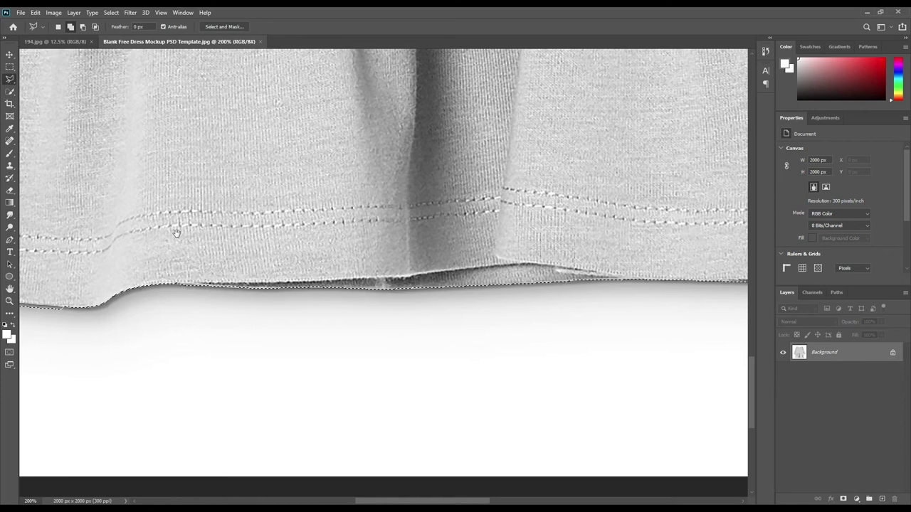
{"action": "left_click_drag", "start_coordinate": [176, 232], "coordinate": [366, 213]}
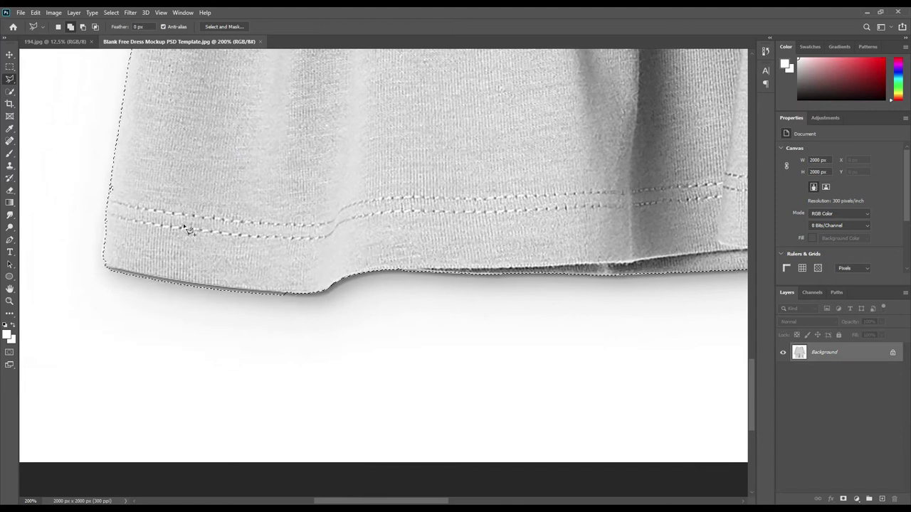
- Cut the excess at the left hem corner out of the selection
{"action": "left_click", "coordinate": [82, 27]}
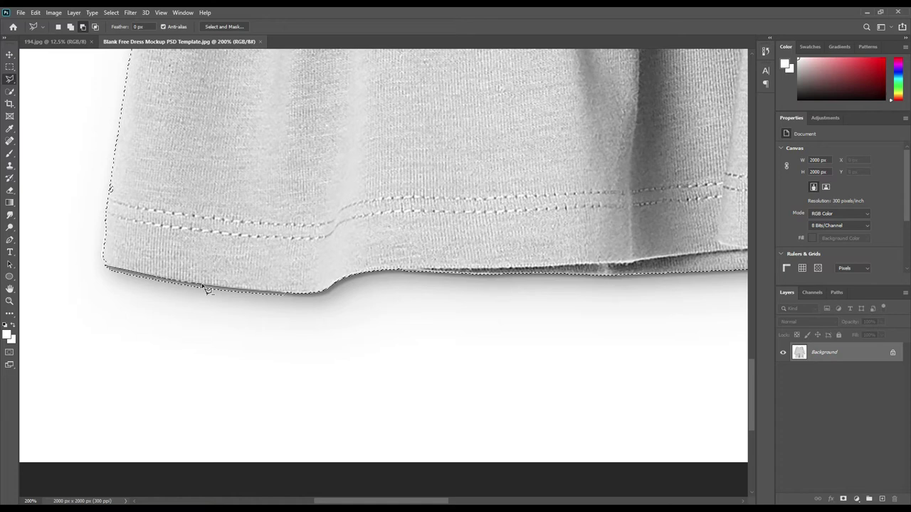
{"action": "left_click", "coordinate": [293, 303]}
{"action": "left_click", "coordinate": [32, 303]}
{"action": "double_click", "coordinate": [104, 283]}
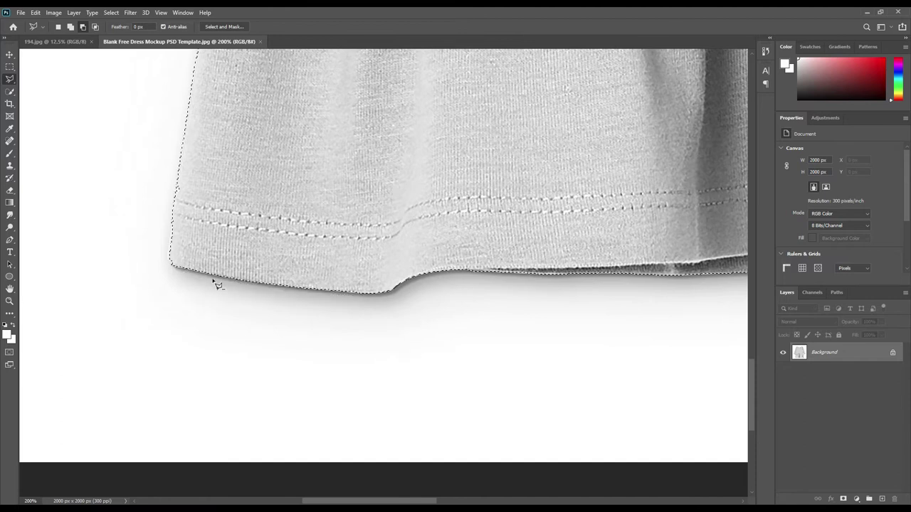
{"action": "left_click_drag", "start_coordinate": [239, 214], "coordinate": [341, 191]}
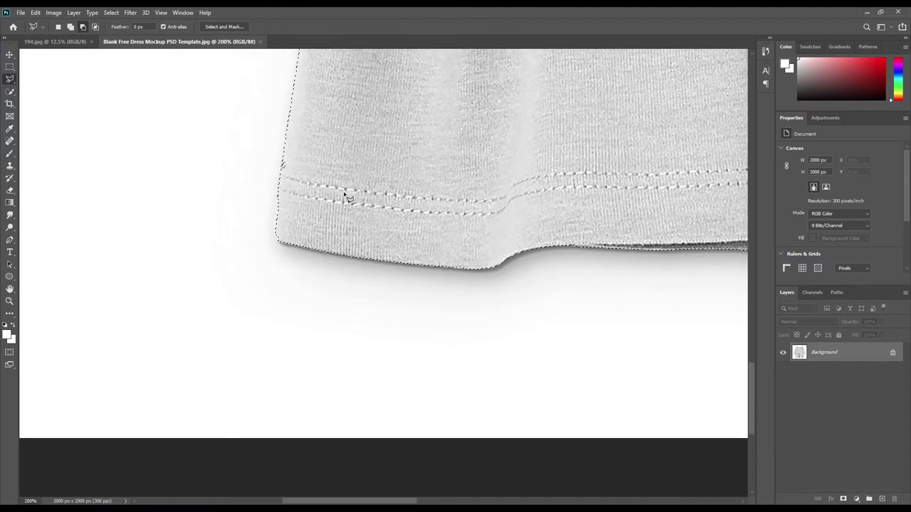
- Lasso along the dress's left side edge in Add to selection mode
{"action": "left_click", "coordinate": [70, 26]}
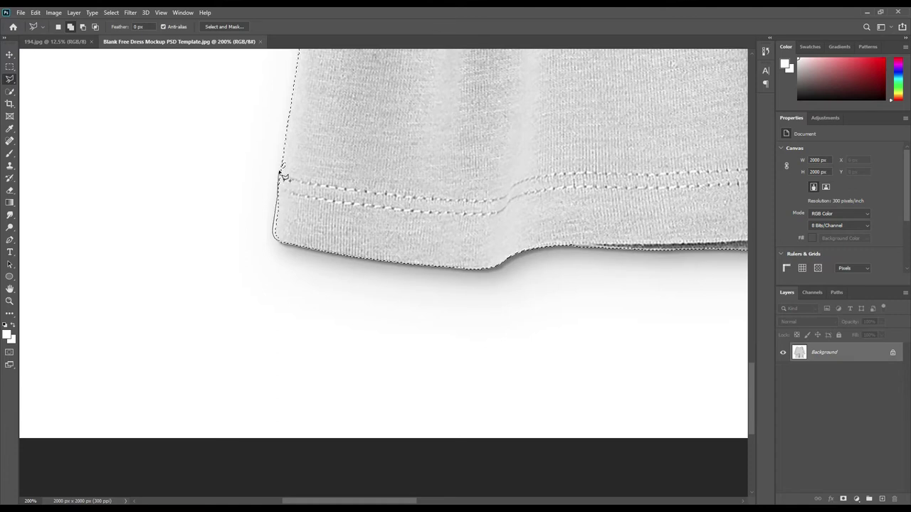
{"action": "left_click", "coordinate": [283, 163]}
{"action": "left_click_drag", "start_coordinate": [320, 95], "coordinate": [299, 409]}
{"action": "left_click", "coordinate": [299, 226]}
{"action": "left_click", "coordinate": [281, 355]}
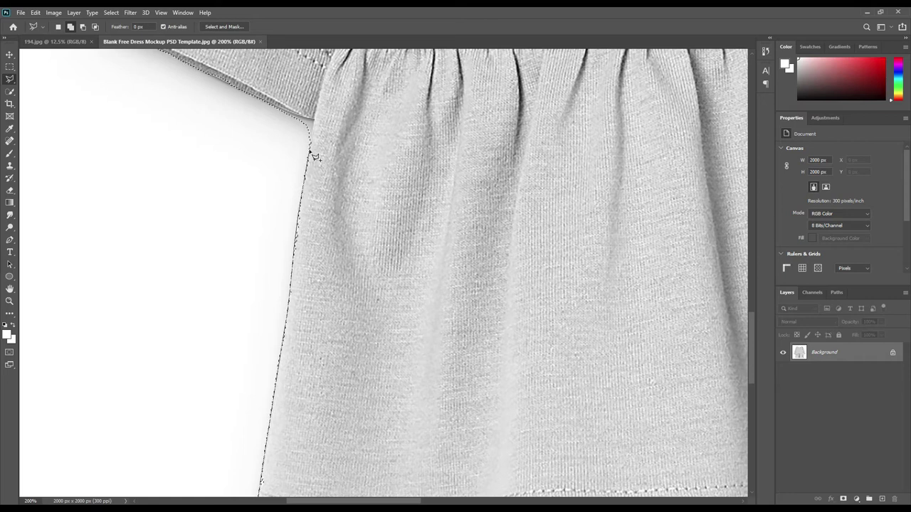
- Commit the left-edge outline and set the lasso to Subtract from selection
{"action": "key", "text": "Return"}
{"action": "scroll", "coordinate": [361, 218], "scroll_direction": "up", "scroll_amount": 2}
{"action": "scroll", "coordinate": [360, 228], "scroll_direction": "up", "scroll_amount": 2}
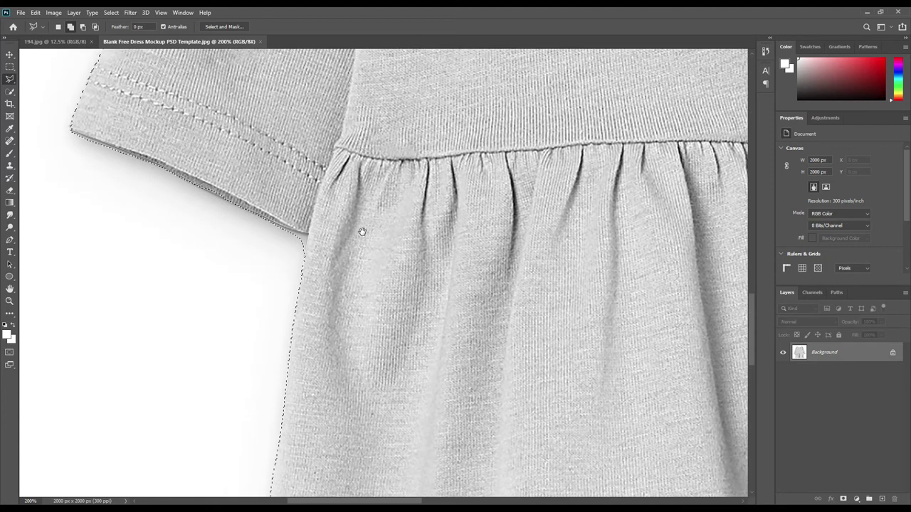
{"action": "left_click", "coordinate": [83, 26]}
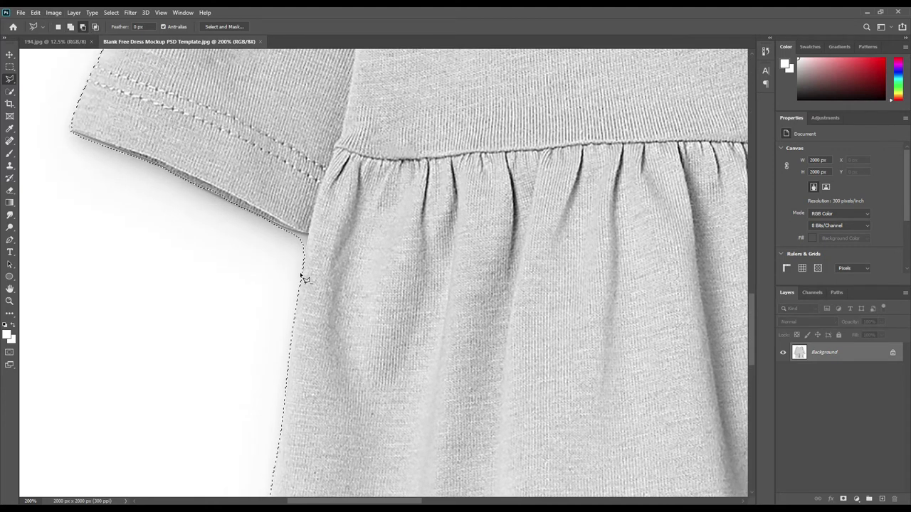
- Place lasso points up the sleeve's outer edge toward the shoulder
{"action": "left_click", "coordinate": [303, 236]}
{"action": "left_click_drag", "start_coordinate": [89, 112], "coordinate": [228, 309]}
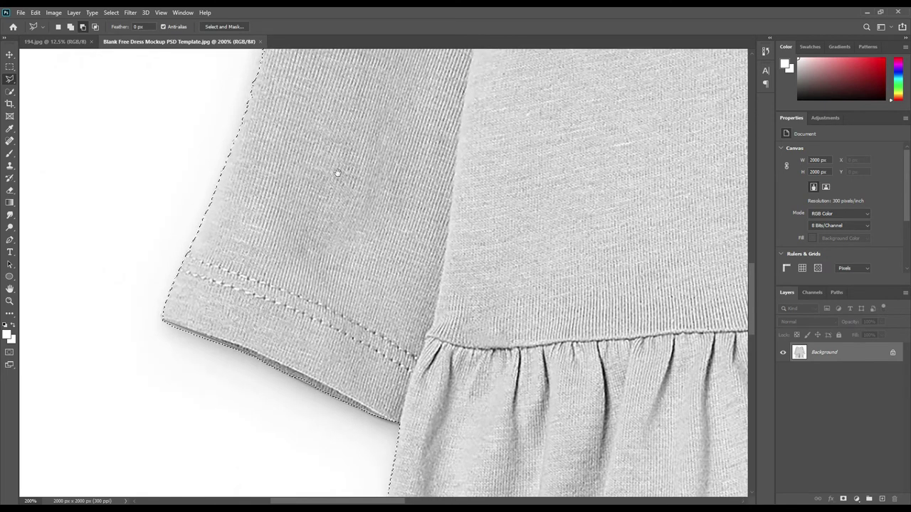
{"action": "left_click_drag", "start_coordinate": [336, 171], "coordinate": [355, 319]}
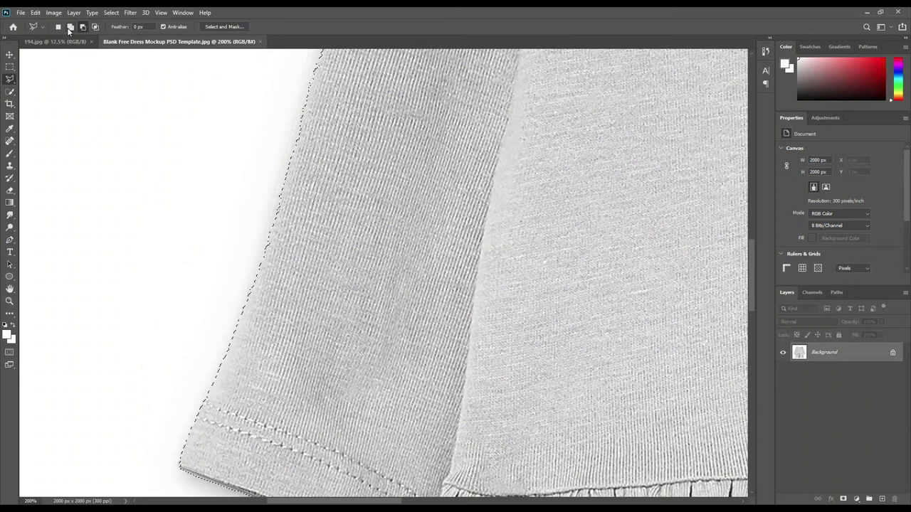
{"action": "left_click", "coordinate": [194, 425]}
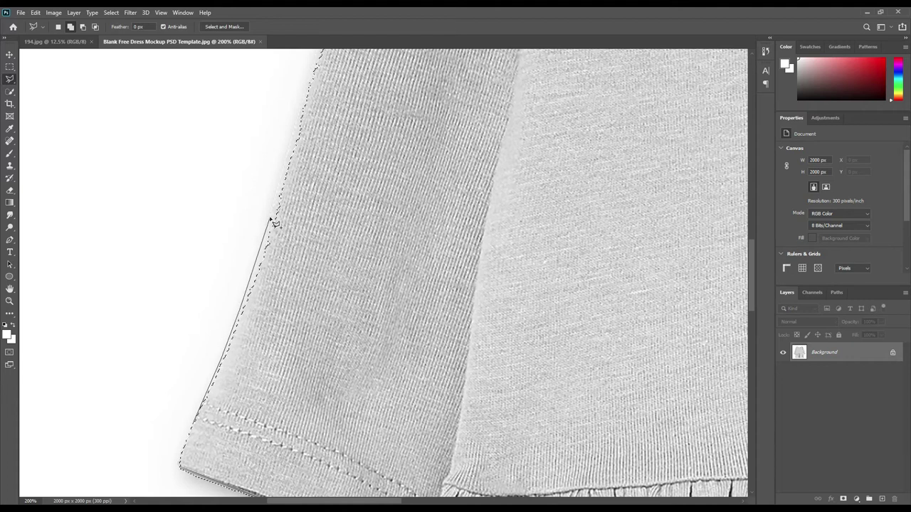
{"action": "left_click", "coordinate": [280, 187]}
{"action": "left_click", "coordinate": [305, 82]}
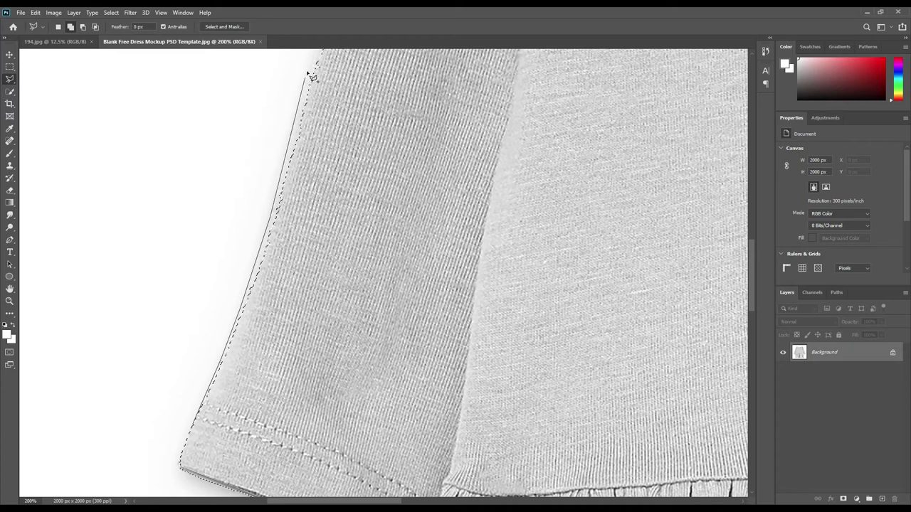
{"action": "left_click_drag", "start_coordinate": [346, 86], "coordinate": [301, 386]}
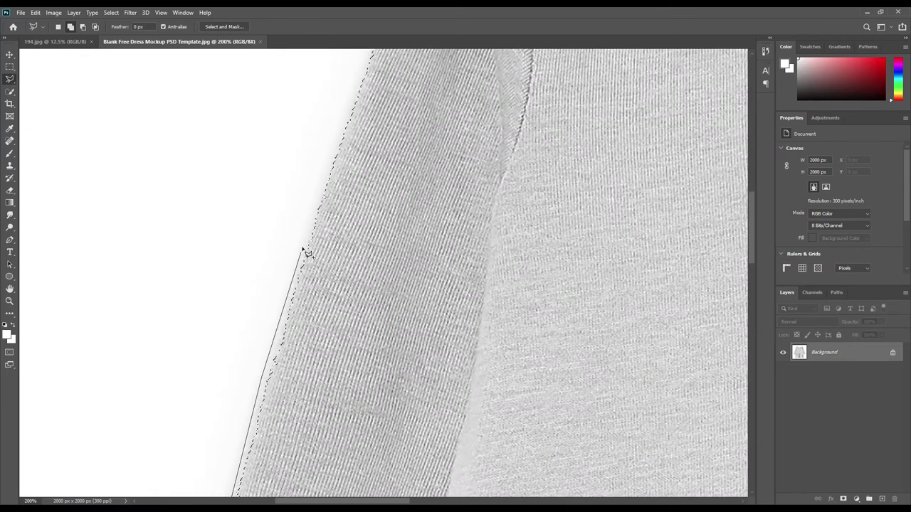
{"action": "mouse_move", "coordinate": [311, 242]}
{"action": "left_mouse_down"}
{"action": "mouse_move", "coordinate": [252, 413]}
{"action": "mouse_move", "coordinate": [268, 406]}
{"action": "left_mouse_up"}
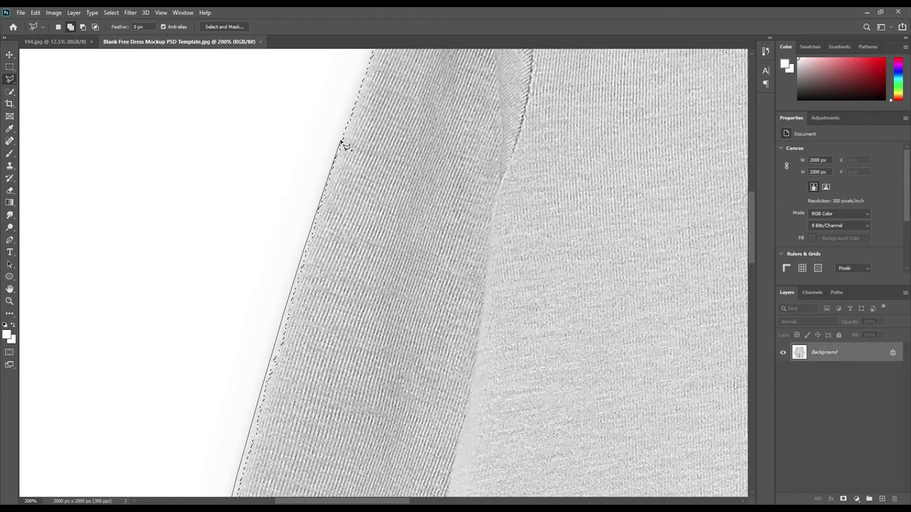
{"action": "left_click", "coordinate": [367, 63]}
- Trace the lasso along the shoulder edge and close the outline
{"action": "scroll", "coordinate": [367, 63], "scroll_direction": "up", "scroll_amount": 5}
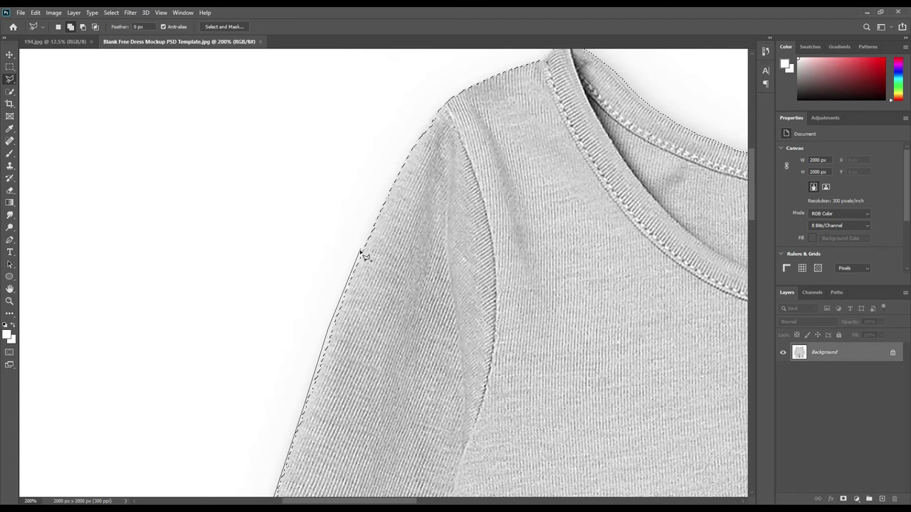
{"action": "mouse_move", "coordinate": [360, 252]}
{"action": "left_mouse_down"}
{"action": "mouse_move", "coordinate": [336, 318]}
{"action": "mouse_move", "coordinate": [360, 258]}
{"action": "left_mouse_up"}
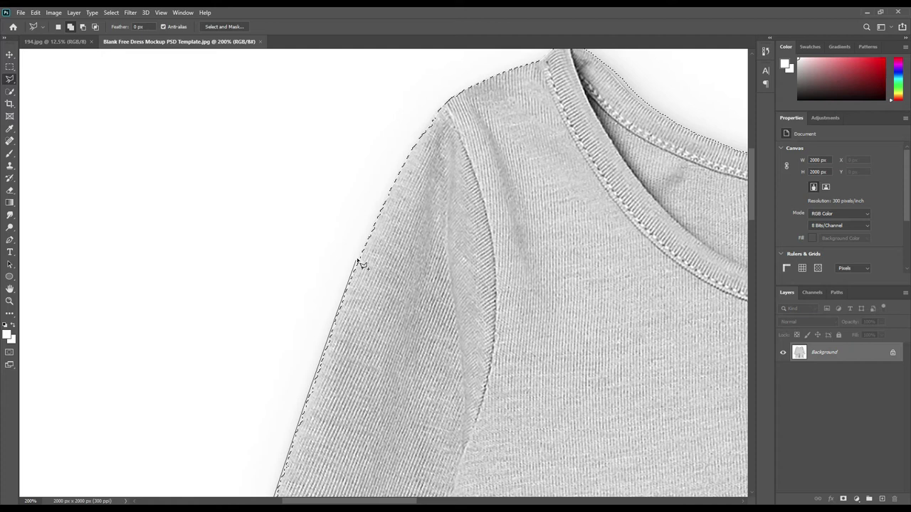
{"action": "left_click_drag", "start_coordinate": [383, 208], "coordinate": [414, 161]}
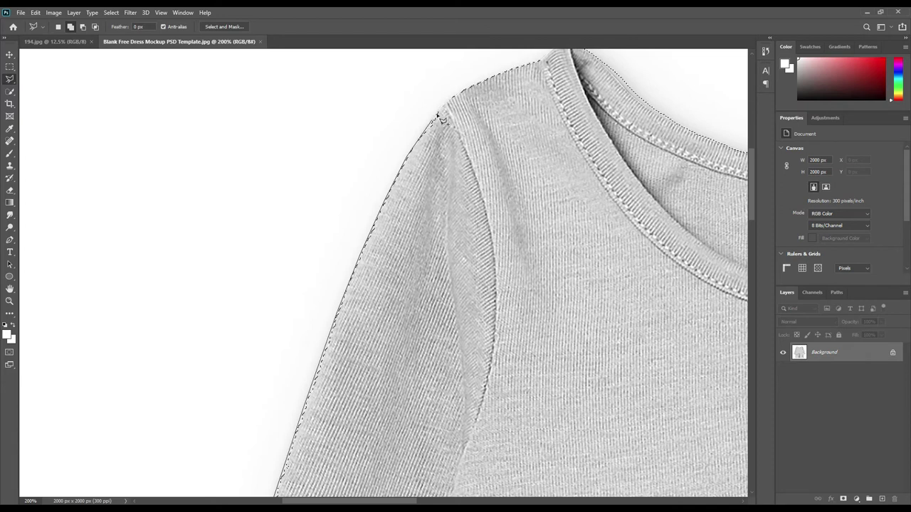
{"action": "left_click_drag", "start_coordinate": [441, 116], "coordinate": [433, 127]}
{"action": "left_click", "coordinate": [439, 112]}
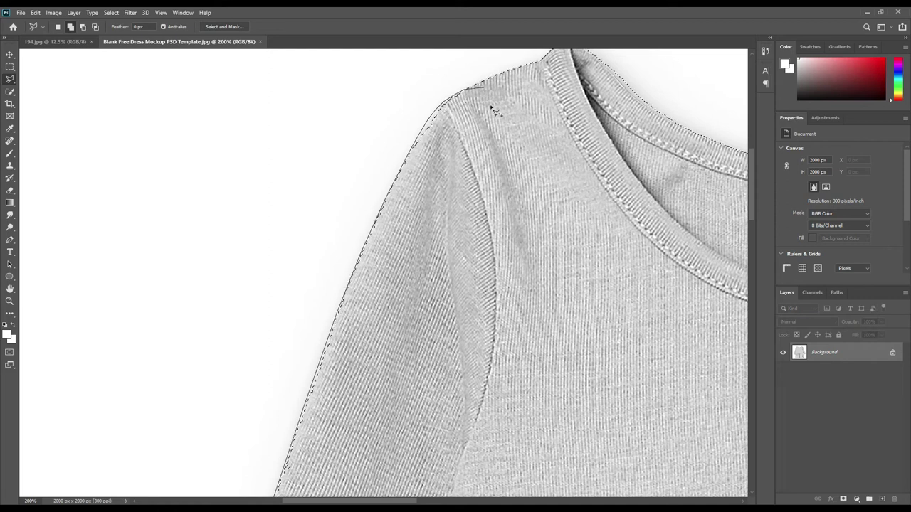
- Zoom in on the full neckline and set the lasso to Subtract from selection
{"action": "scroll", "coordinate": [489, 268], "scroll_direction": "up", "scroll_amount": 2}
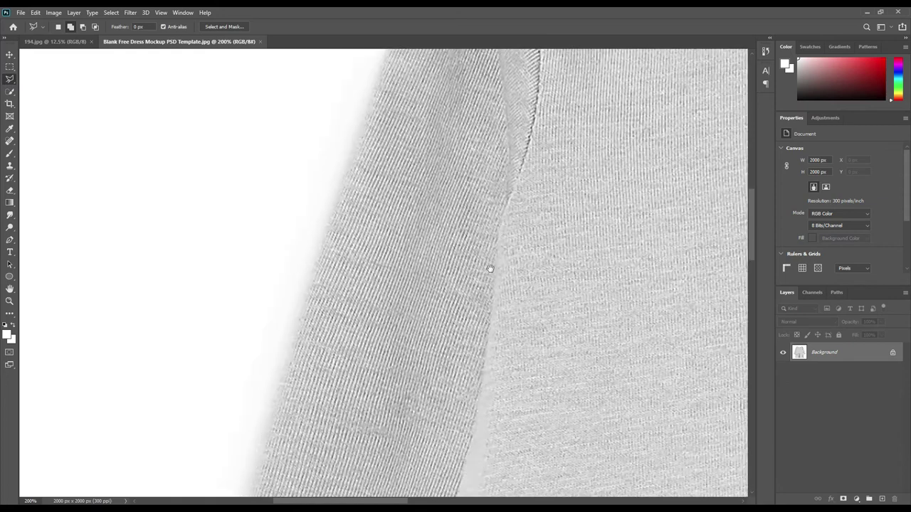
{"action": "left_click_drag", "start_coordinate": [489, 268], "coordinate": [488, 292]}
{"action": "scroll", "coordinate": [489, 293], "scroll_direction": "up", "scroll_amount": 5}
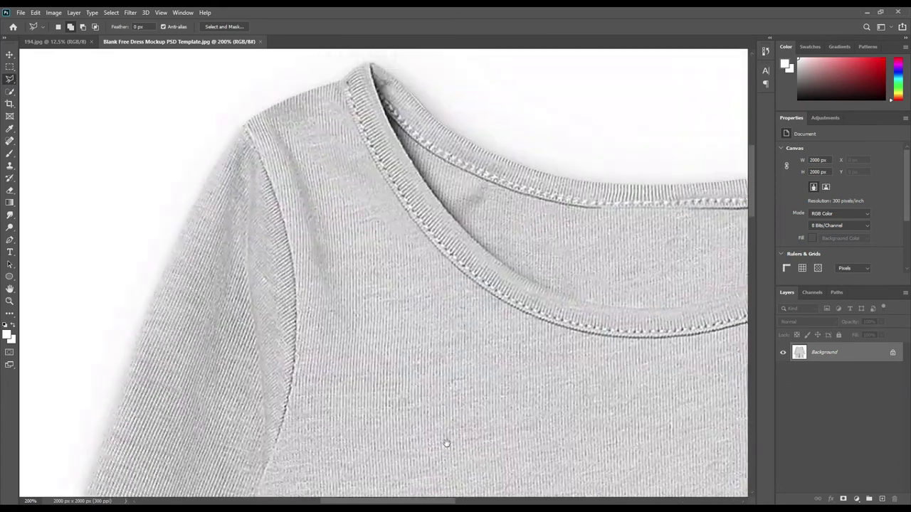
{"action": "left_click_drag", "start_coordinate": [590, 410], "coordinate": [404, 436]}
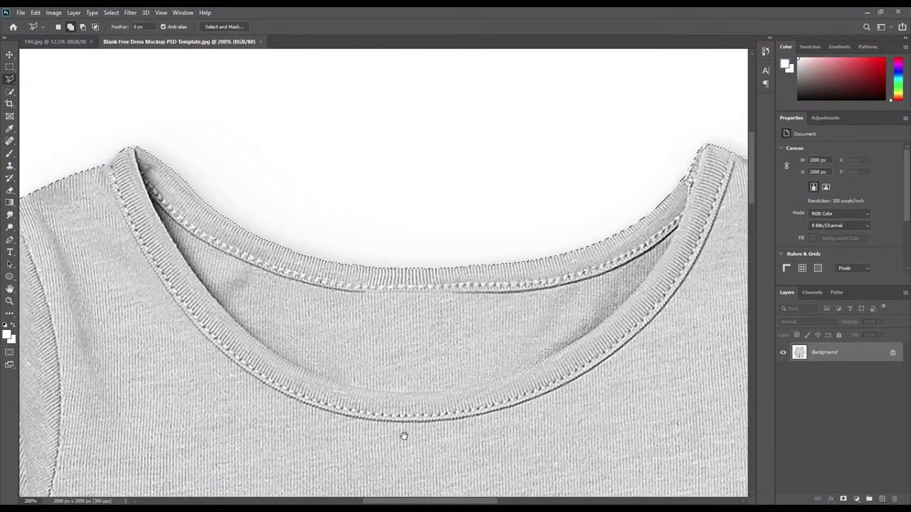
{"action": "left_click", "coordinate": [83, 27]}
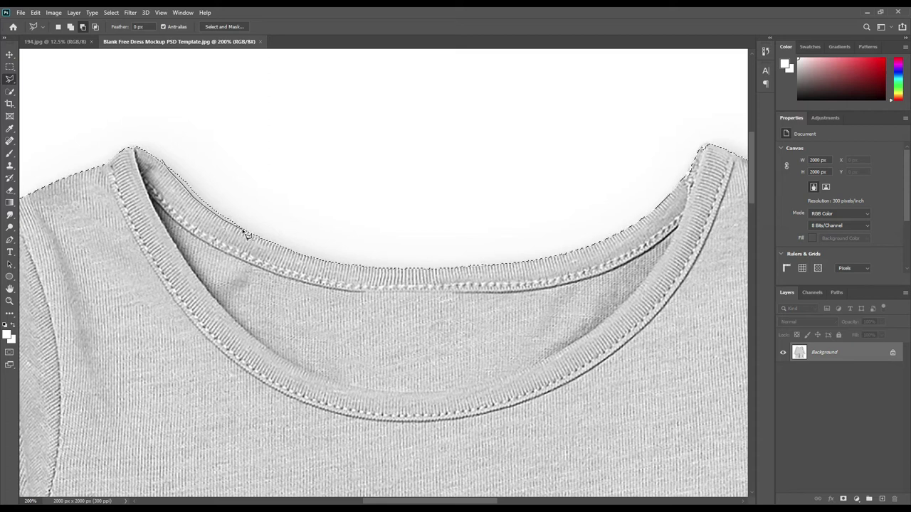
- Close the inner-collar cut, then add the collar top up to the shoulder
{"action": "key", "text": "Return"}
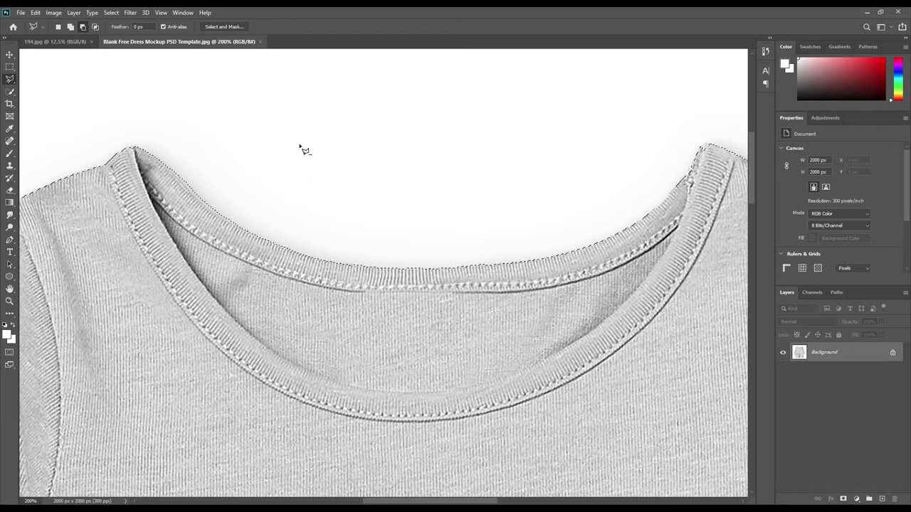
{"action": "left_click_drag", "start_coordinate": [616, 148], "coordinate": [432, 203]}
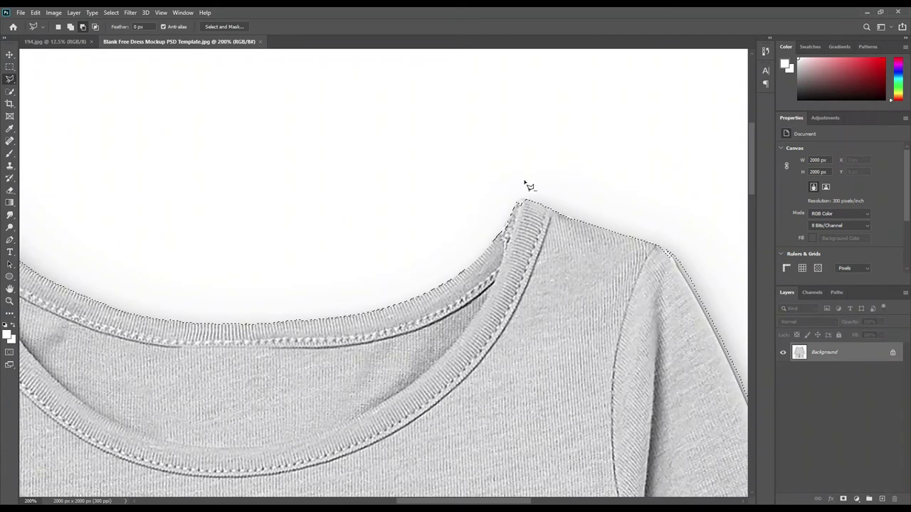
{"action": "left_click", "coordinate": [74, 28]}
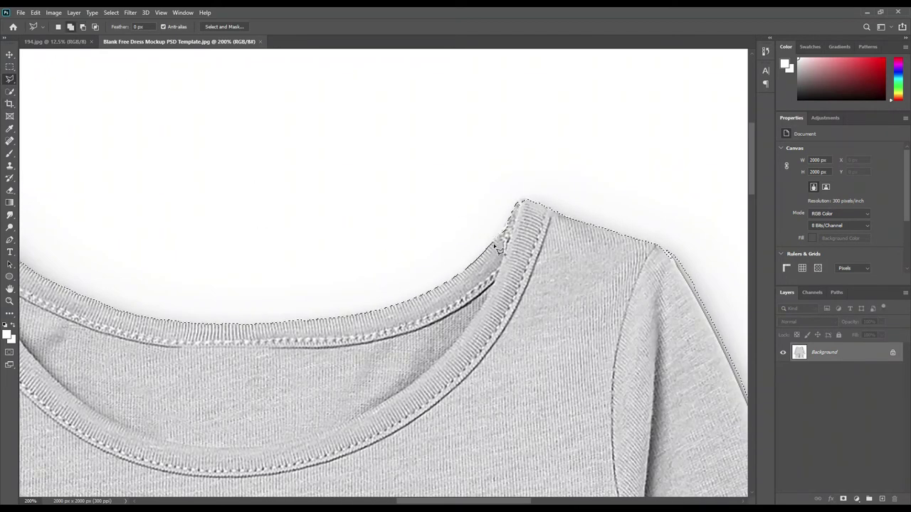
{"action": "left_click", "coordinate": [501, 236]}
{"action": "left_click", "coordinate": [526, 200]}
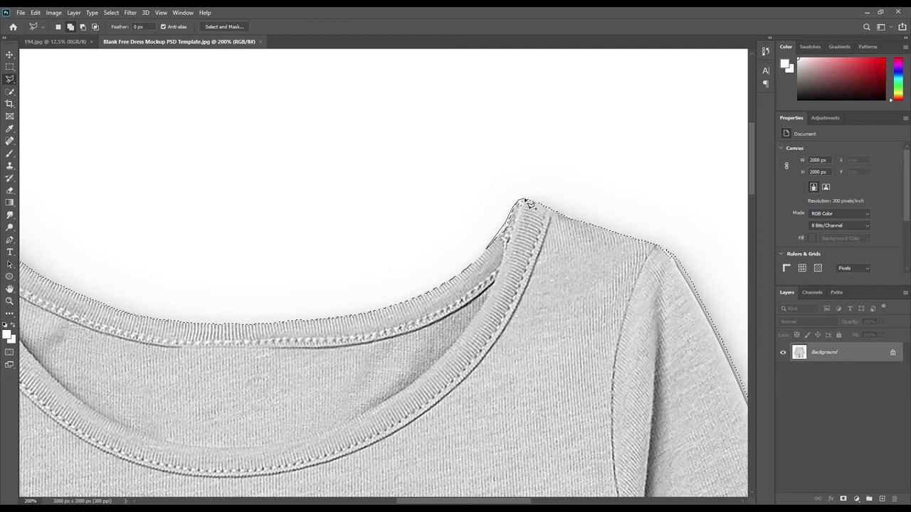
{"action": "double_click", "coordinate": [523, 267]}
- Add the right sleeve area to the selection, fit the view, and copy the dress to Layer 1
{"action": "left_click_drag", "start_coordinate": [671, 315], "coordinate": [465, 244]}
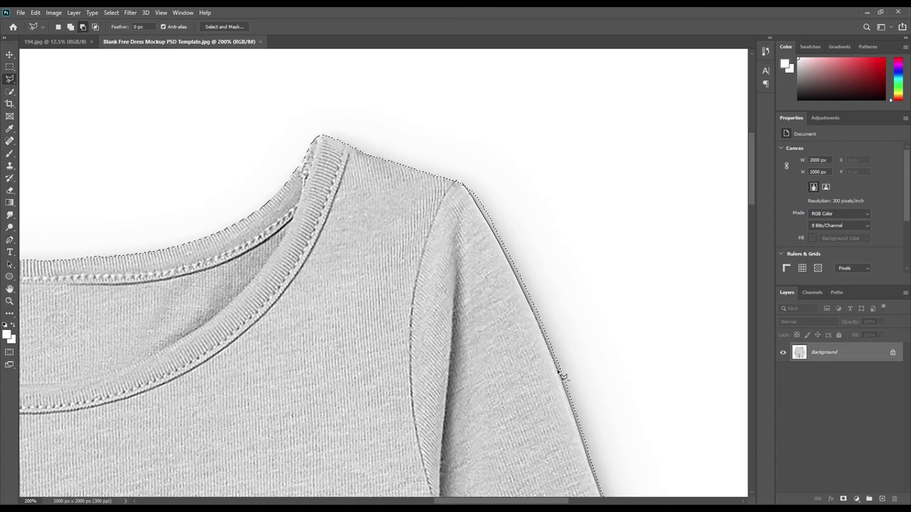
{"action": "left_click_drag", "start_coordinate": [595, 451], "coordinate": [455, 183]}
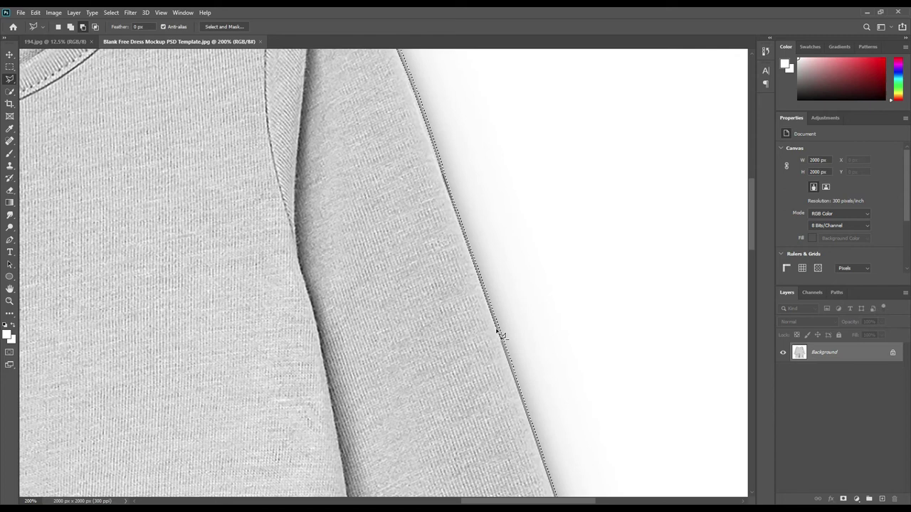
{"action": "left_click_drag", "start_coordinate": [562, 451], "coordinate": [399, 128]}
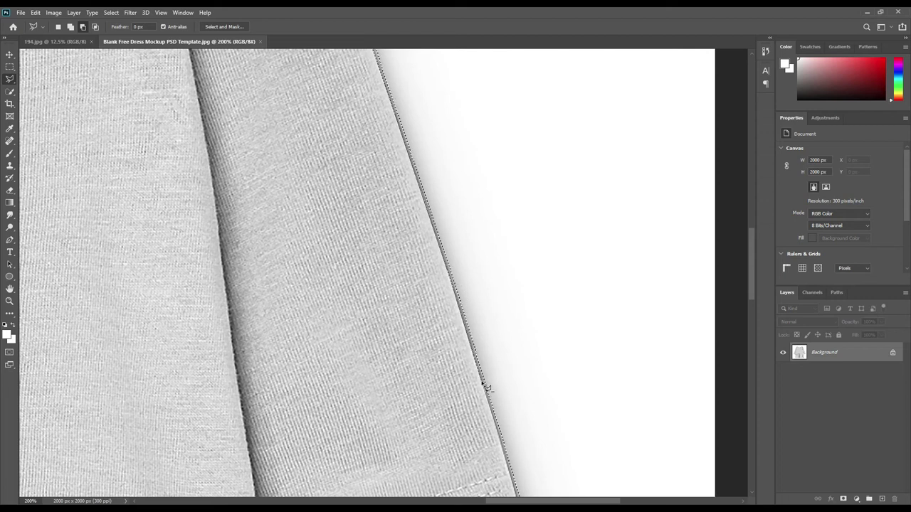
{"action": "scroll", "coordinate": [488, 390], "scroll_direction": "down", "scroll_amount": 2}
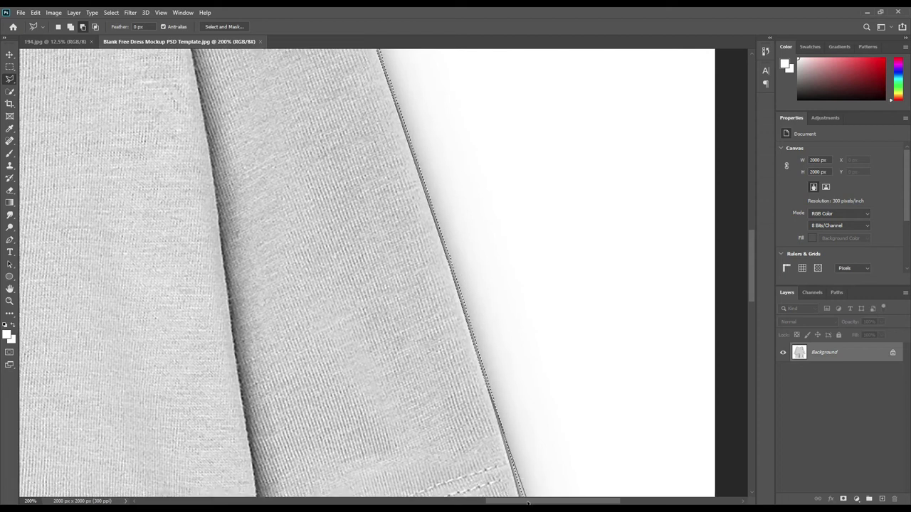
{"action": "scroll", "coordinate": [498, 370], "scroll_direction": "down", "scroll_amount": 2}
{"action": "scroll", "coordinate": [527, 341], "scroll_direction": "down", "scroll_amount": 2}
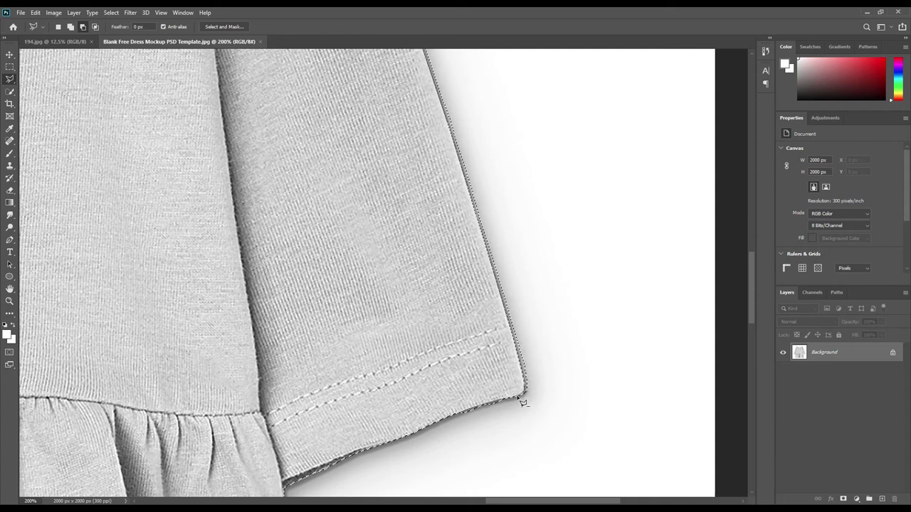
{"action": "left_click", "coordinate": [618, 347]}
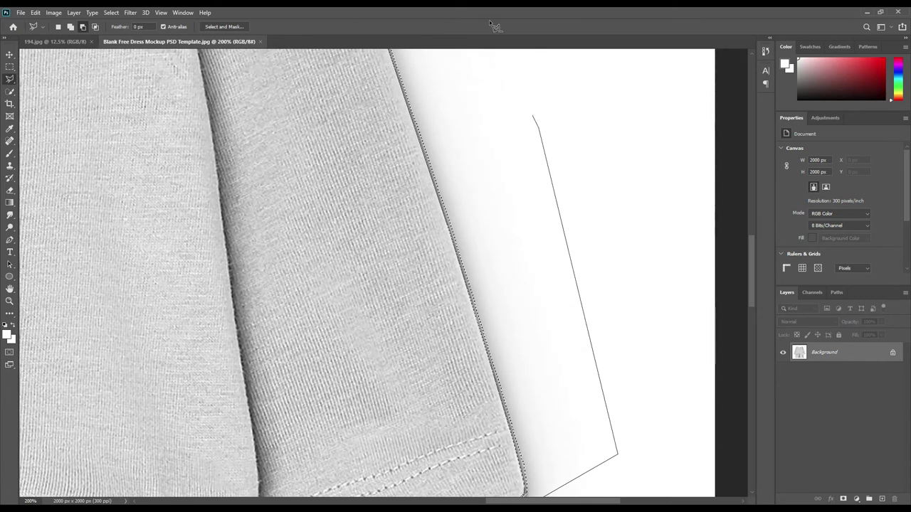
{"action": "left_click", "coordinate": [317, 235]}
{"action": "double_click", "coordinate": [192, 238]}
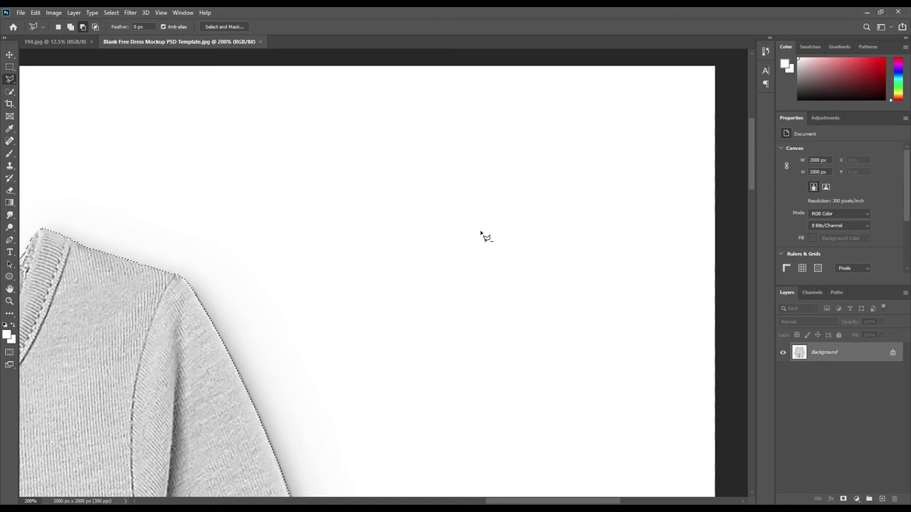
{"action": "key", "text": "ctrl+0"}
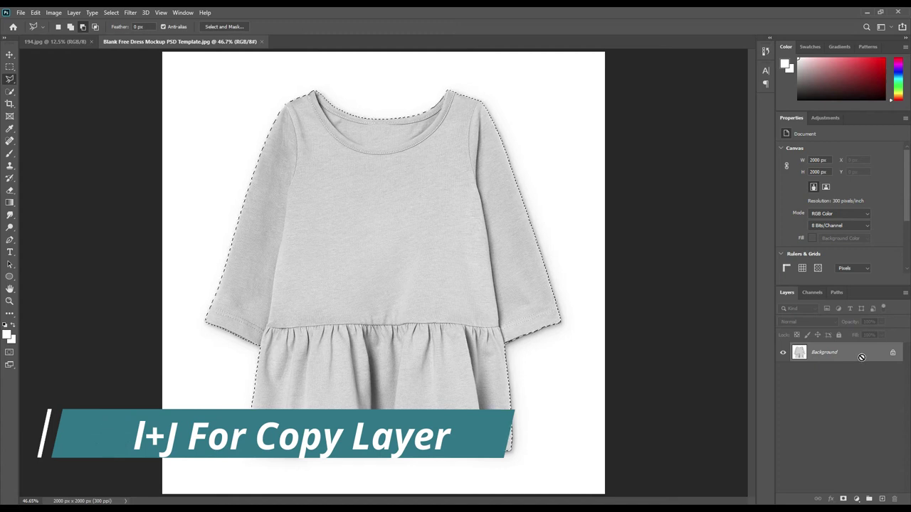
{"action": "key", "text": "ctrl+j"}
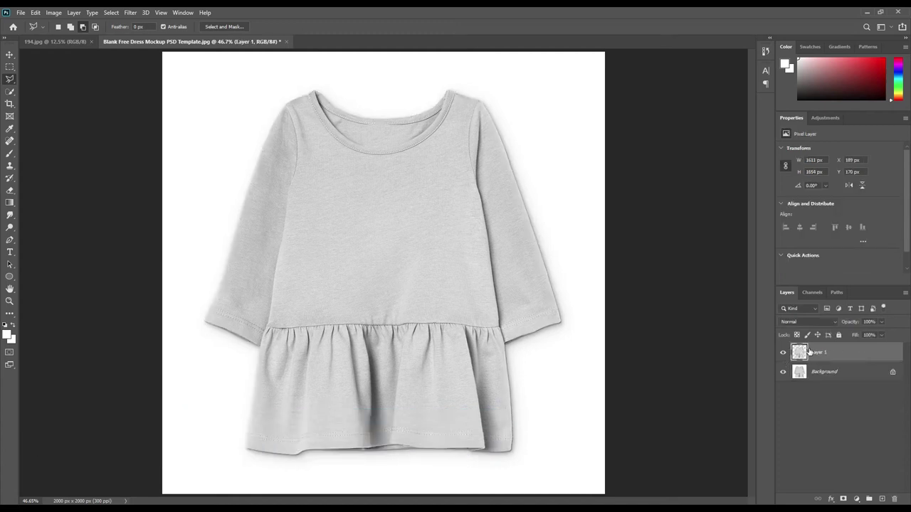
- Select the Background layer, pick the Rectangle Tool, and hide Layer 1
{"action": "left_click", "coordinate": [840, 372]}
{"action": "left_click", "coordinate": [9, 54]}
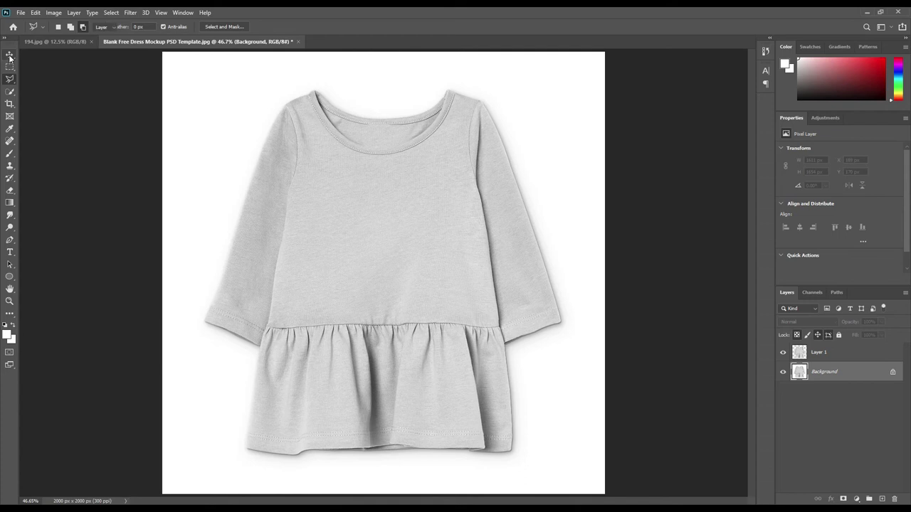
{"action": "right_click", "coordinate": [10, 278]}
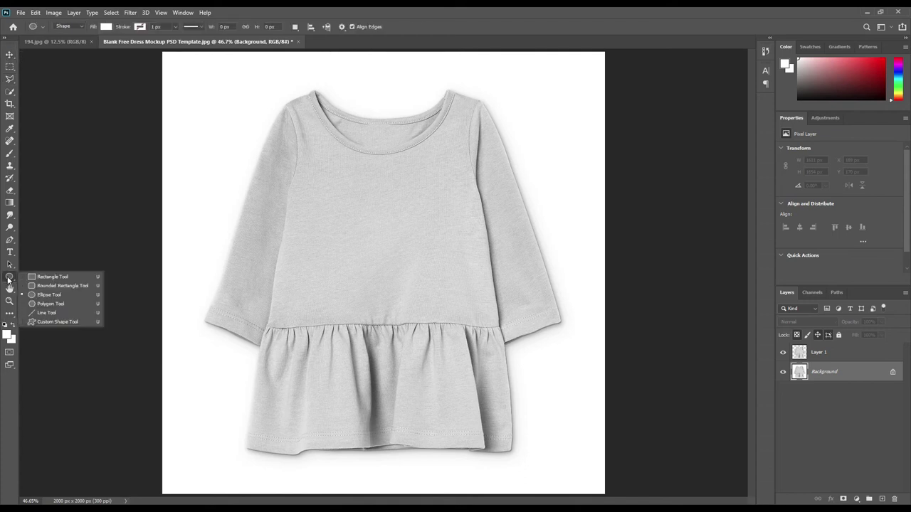
{"action": "left_click", "coordinate": [32, 285]}
{"action": "left_click", "coordinate": [783, 352]}
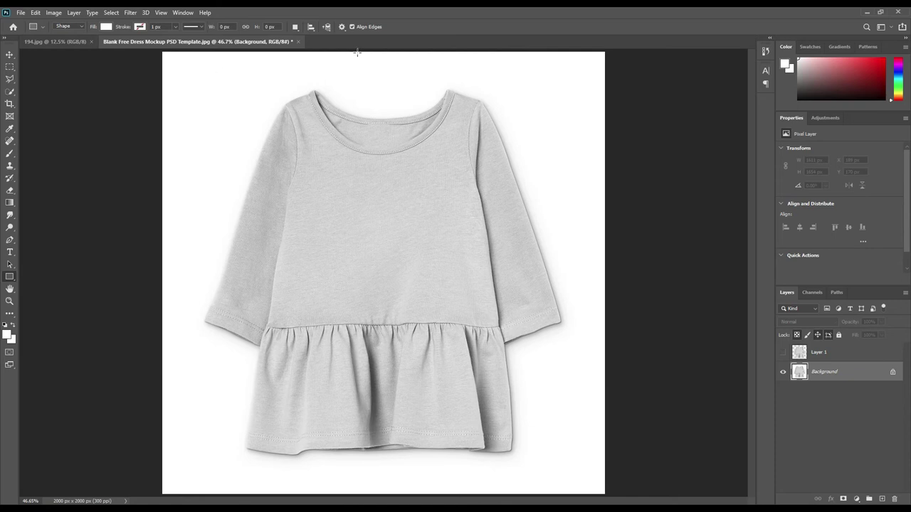
- Place four guides around the dress and draw a white 1648 × 1699 px rectangle between them
{"action": "key", "text": "ctrl+r"}
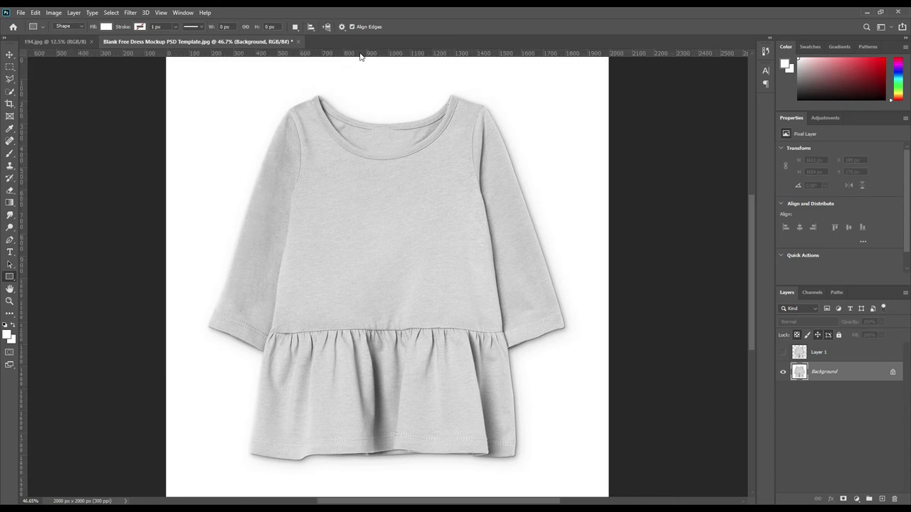
{"action": "left_click_drag", "start_coordinate": [361, 56], "coordinate": [372, 91]}
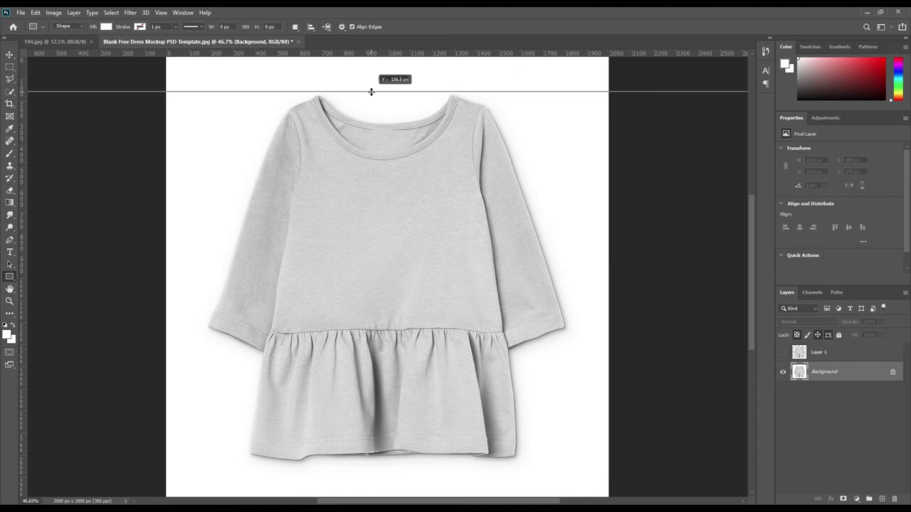
{"action": "left_click_drag", "start_coordinate": [23, 305], "coordinate": [98, 341]}
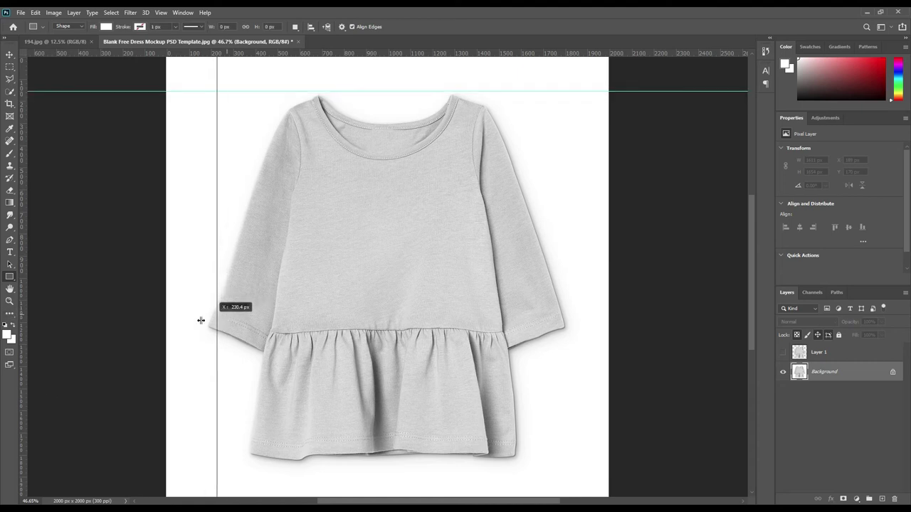
{"action": "left_click_drag", "start_coordinate": [24, 316], "coordinate": [568, 327]}
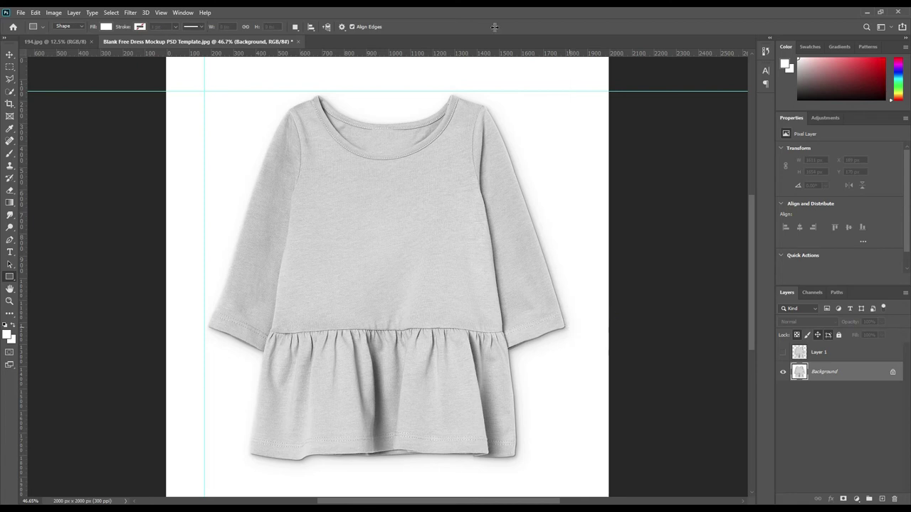
{"action": "mouse_move", "coordinate": [486, 55]}
{"action": "left_mouse_down"}
{"action": "mouse_move", "coordinate": [506, 405]}
{"action": "mouse_move", "coordinate": [535, 467]}
{"action": "left_mouse_up"}
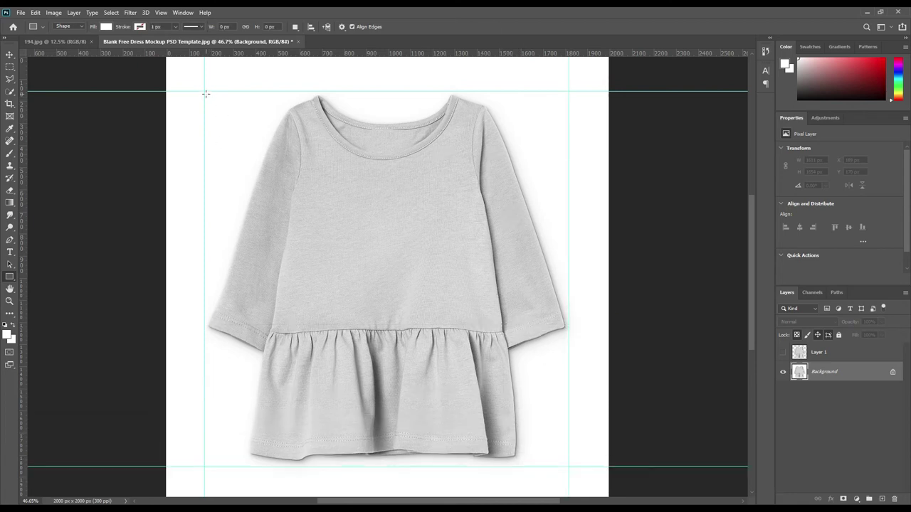
{"action": "left_click_drag", "start_coordinate": [206, 91], "coordinate": [571, 469]}
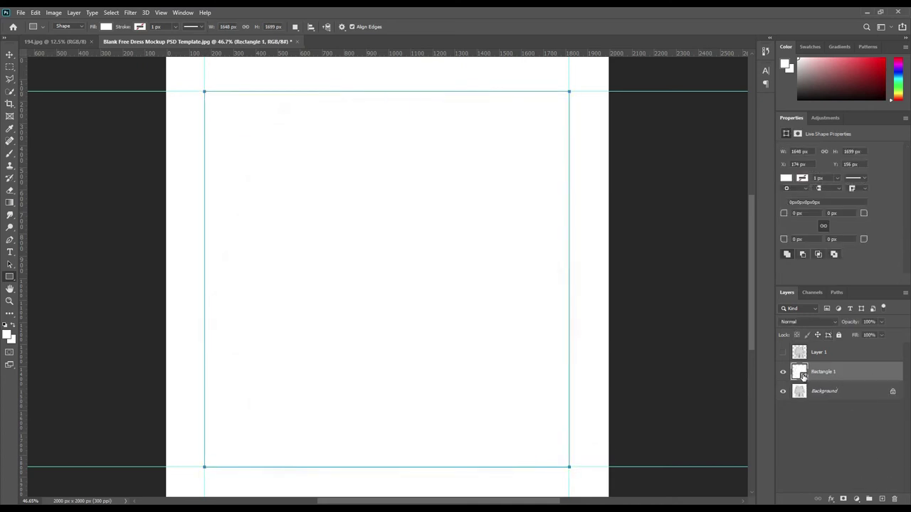
- Fill Rectangle 1 with orange #ffa018 and convert it to an embedded smart object
{"action": "double_click", "coordinate": [801, 372]}
{"action": "type", "text": "dd3e3e"}
{"action": "left_click", "coordinate": [581, 151]}
{"action": "left_click", "coordinate": [603, 254]}
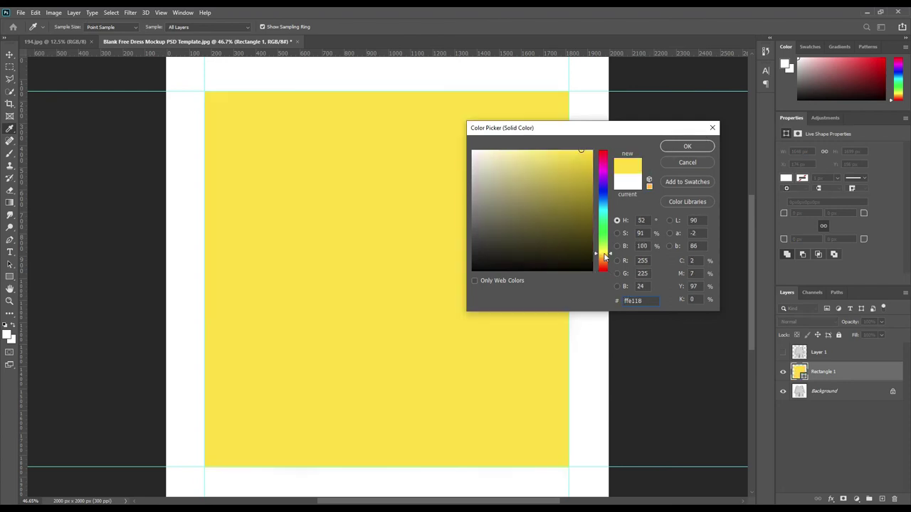
{"action": "left_click_drag", "start_coordinate": [604, 256], "coordinate": [604, 261]}
{"action": "left_click", "coordinate": [686, 145]}
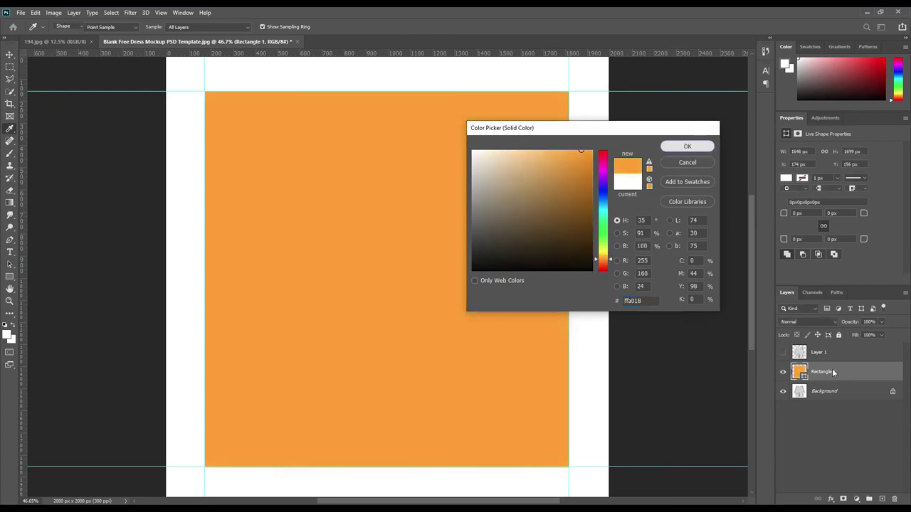
{"action": "right_click", "coordinate": [829, 370]}
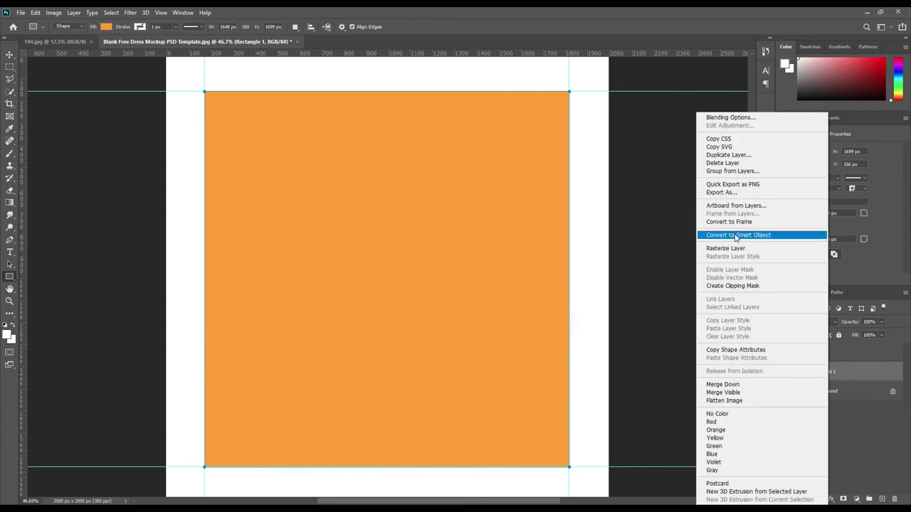
{"action": "left_click", "coordinate": [749, 236]}
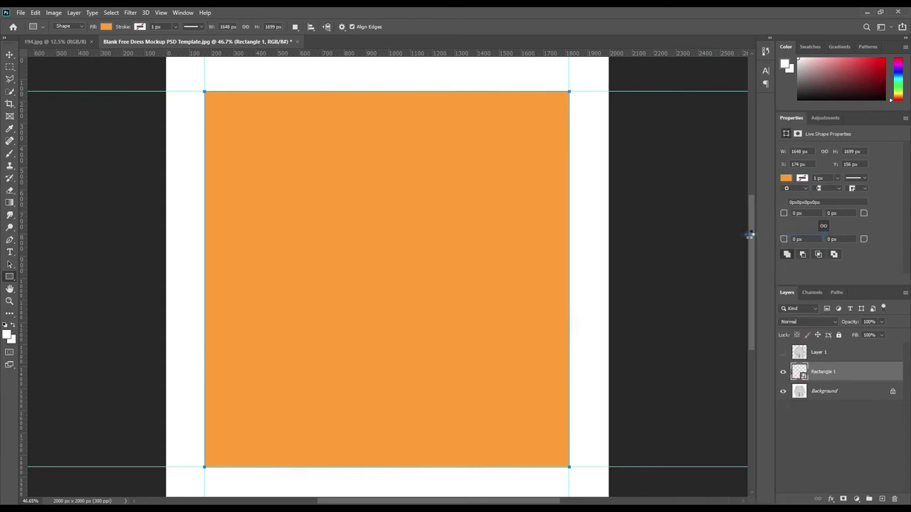
- Mask Rectangle 1 to the dress silhouette using the dress outline selection
{"action": "left_click", "coordinate": [799, 354], "text": "ctrl"}
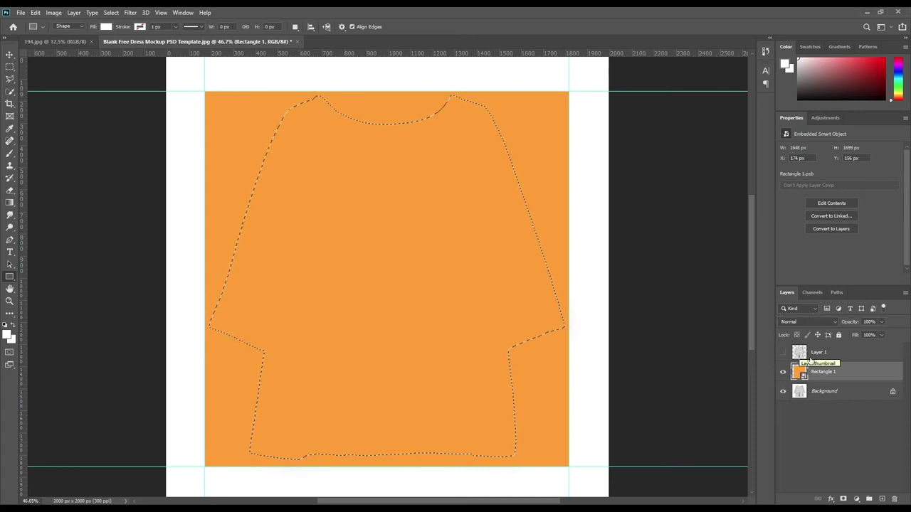
{"action": "left_click", "coordinate": [843, 500]}
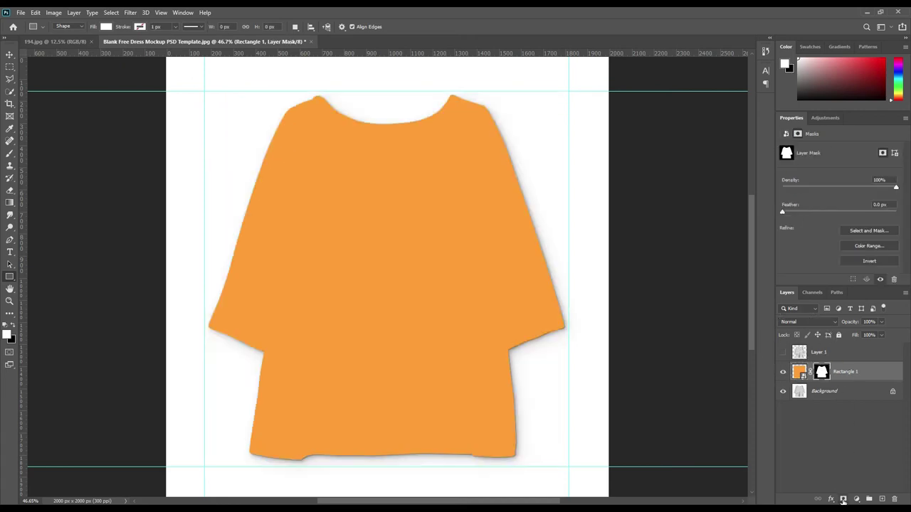
{"action": "left_click", "coordinate": [9, 55]}
- Drag the top, left, right and bottom guides off the canvas and deselect Rectangle 1
{"action": "left_click_drag", "start_coordinate": [371, 92], "coordinate": [384, 20]}
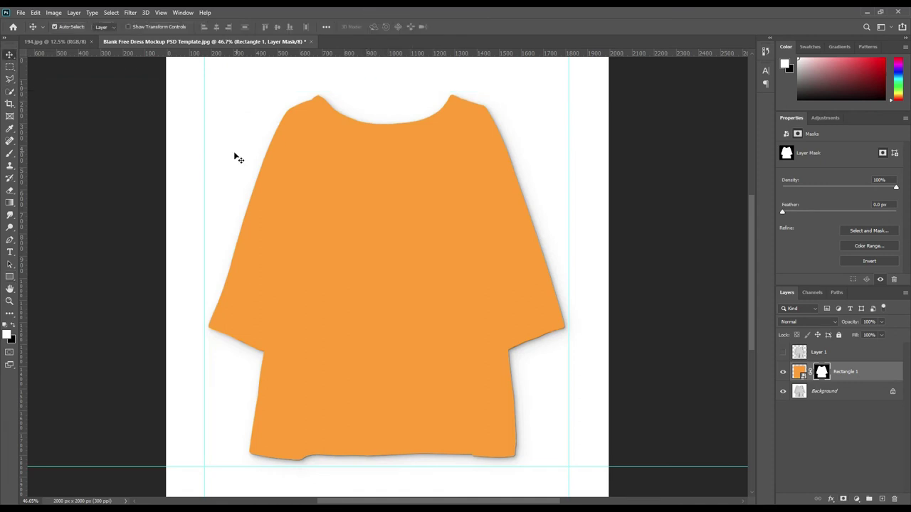
{"action": "left_click_drag", "start_coordinate": [10, 140], "coordinate": [10, 141]}
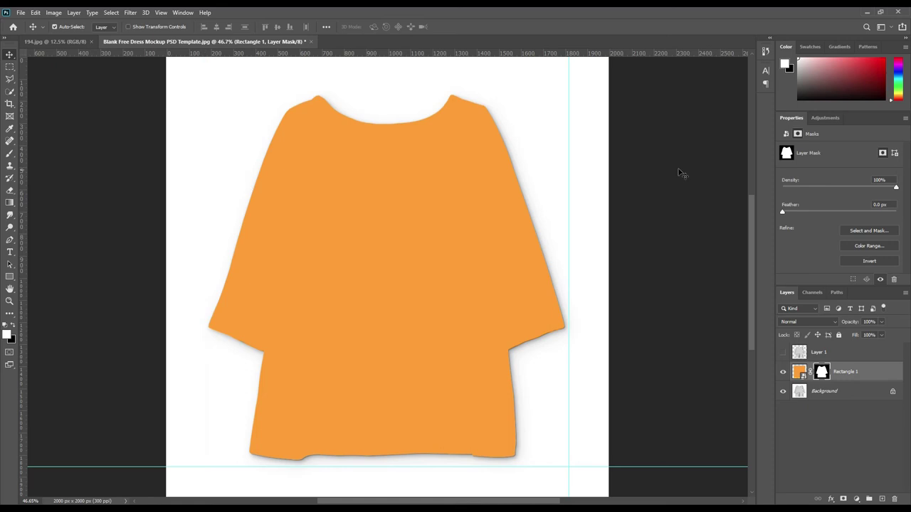
{"action": "left_click_drag", "start_coordinate": [569, 166], "coordinate": [569, 53]}
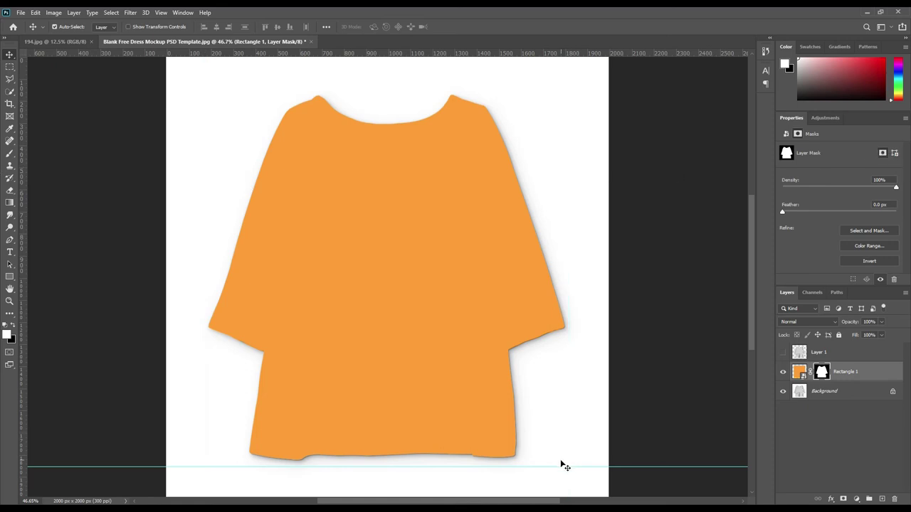
{"action": "left_click_drag", "start_coordinate": [560, 468], "coordinate": [583, 498]}
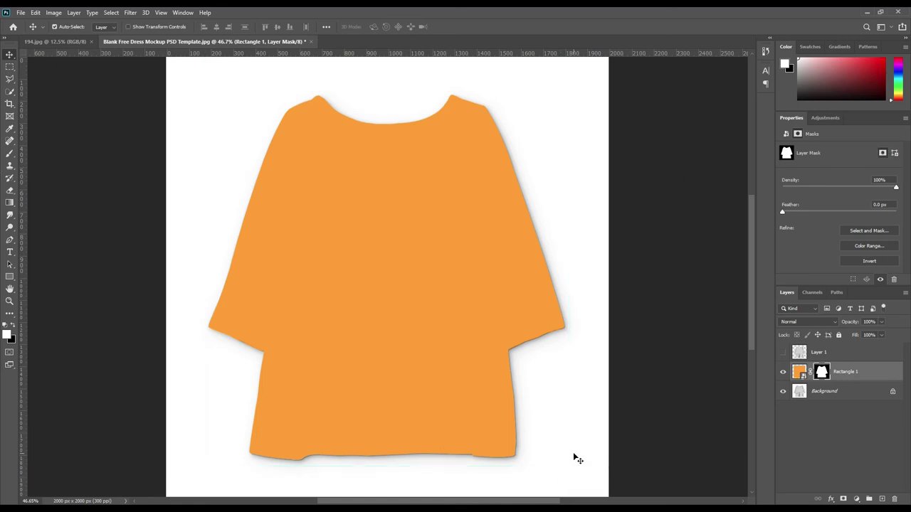
{"action": "key", "text": "ctrl+t"}
{"action": "key", "text": "Escape"}
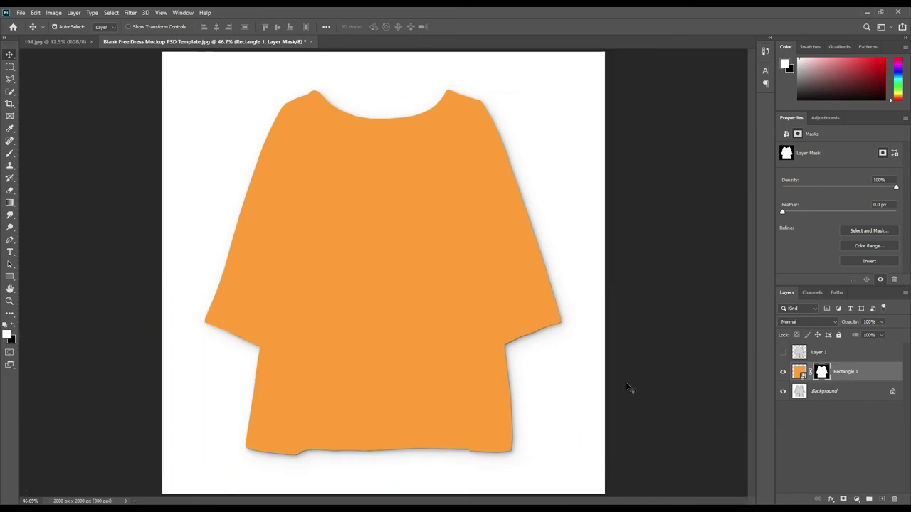
{"action": "left_click", "coordinate": [649, 327]}
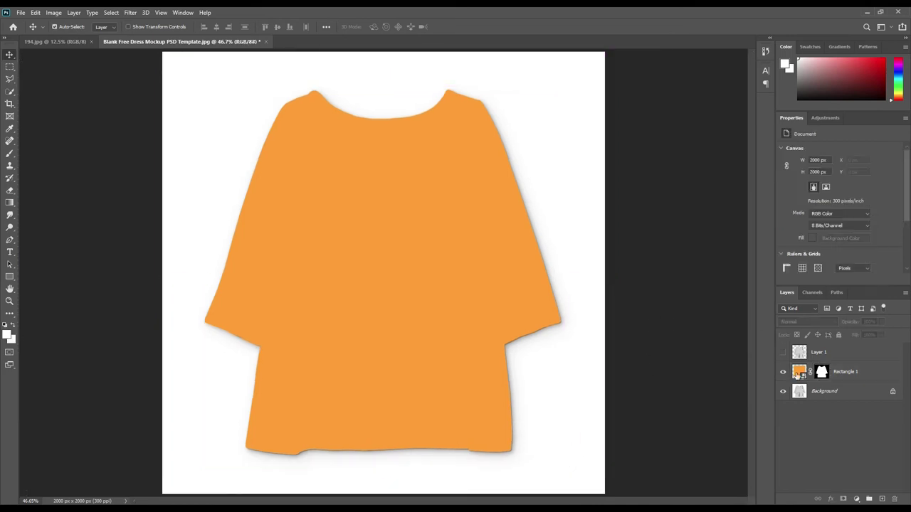
- Place the floral pattern 194.jpg inside the Rectangle 1 smart object, scaled to fill it
{"action": "double_click", "coordinate": [800, 373]}
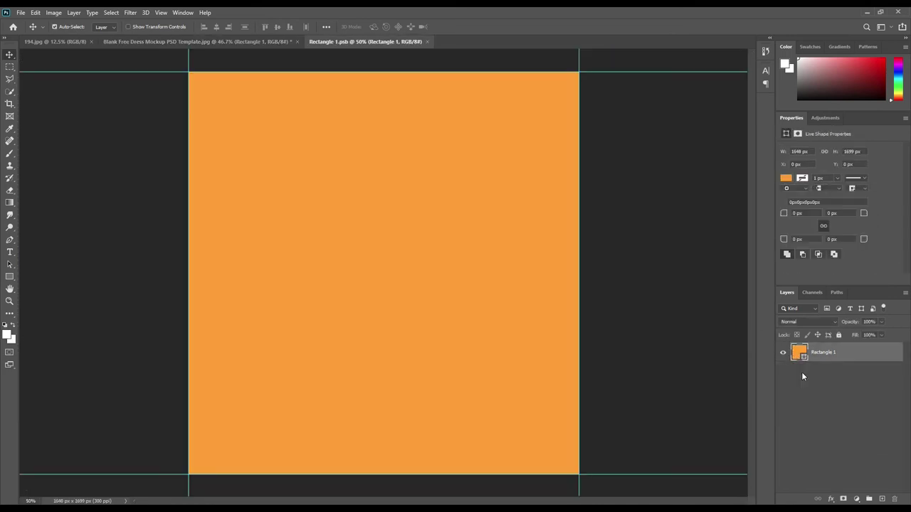
{"action": "left_click", "coordinate": [52, 41]}
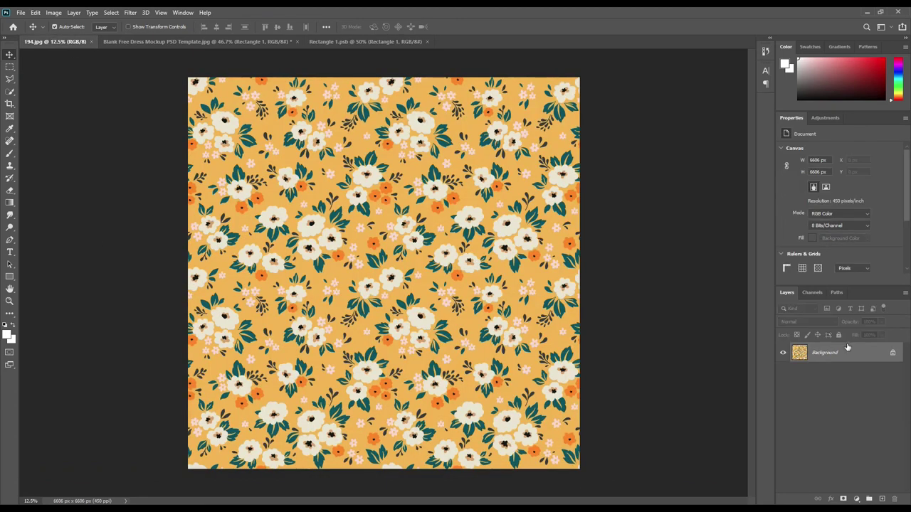
{"action": "left_click_drag", "start_coordinate": [363, 42], "coordinate": [362, 261]}
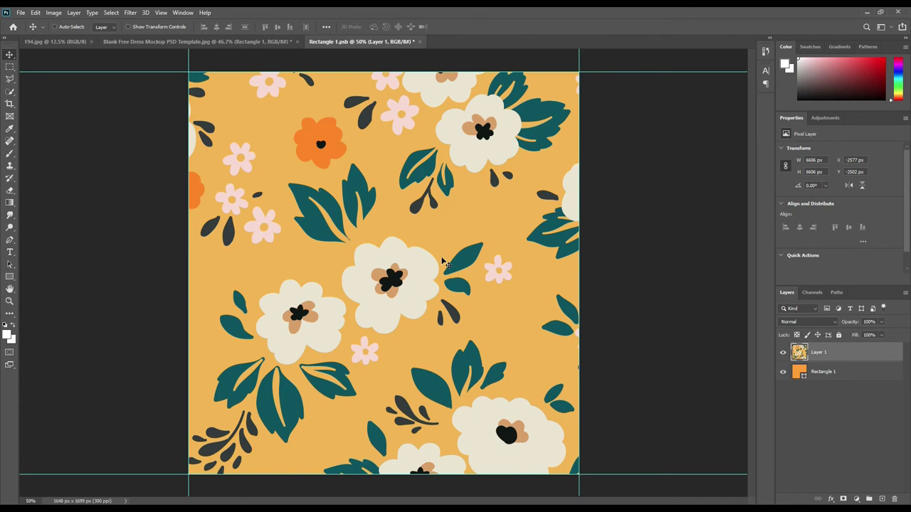
{"action": "key", "text": "ctrl+t"}
{"action": "key", "text": "ctrl+minus"}
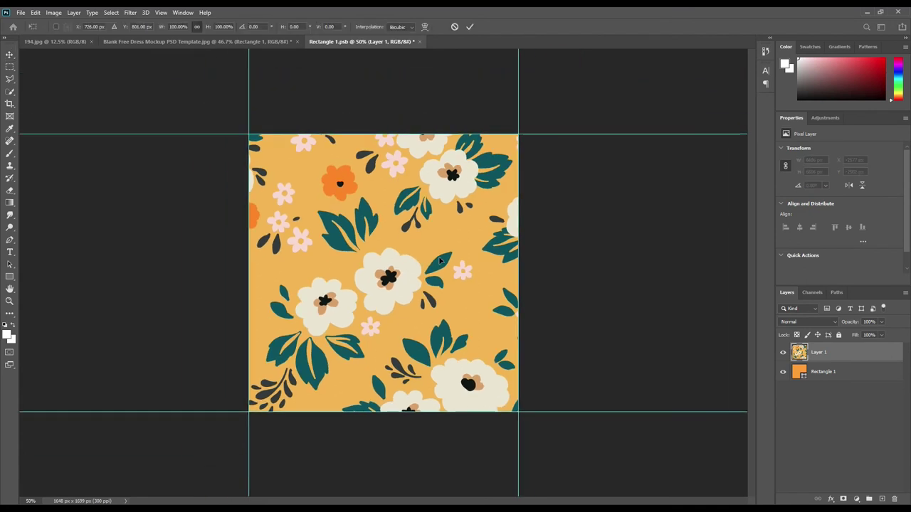
{"action": "key", "text": "ctrl+minus"}
{"action": "key", "text": "ctrl+minus"}
{"action": "key", "text": "ctrl+minus"}
{"action": "mouse_move", "coordinate": [572, 270]}
{"action": "left_mouse_down"}
{"action": "mouse_move", "coordinate": [250, 269]}
{"action": "mouse_move", "coordinate": [376, 281]}
{"action": "left_mouse_up"}
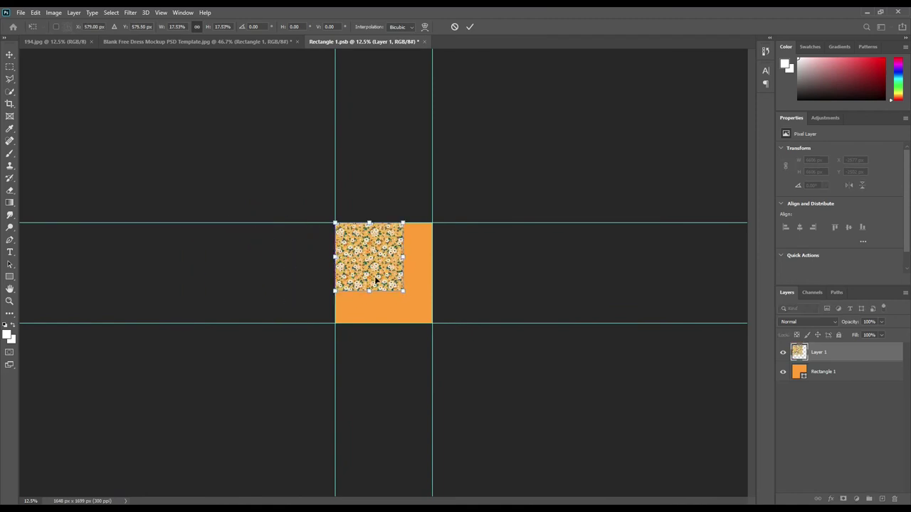
{"action": "scroll", "coordinate": [376, 281], "scroll_direction": "up", "scroll_amount": 5}
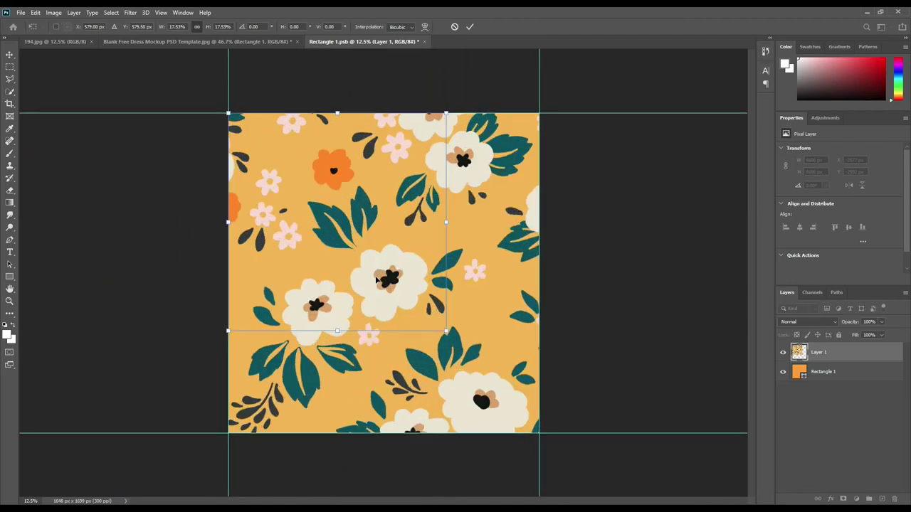
{"action": "mouse_move", "coordinate": [301, 154]}
{"action": "left_mouse_down"}
{"action": "mouse_move", "coordinate": [301, 168]}
{"action": "mouse_move", "coordinate": [295, 154]}
{"action": "left_mouse_up"}
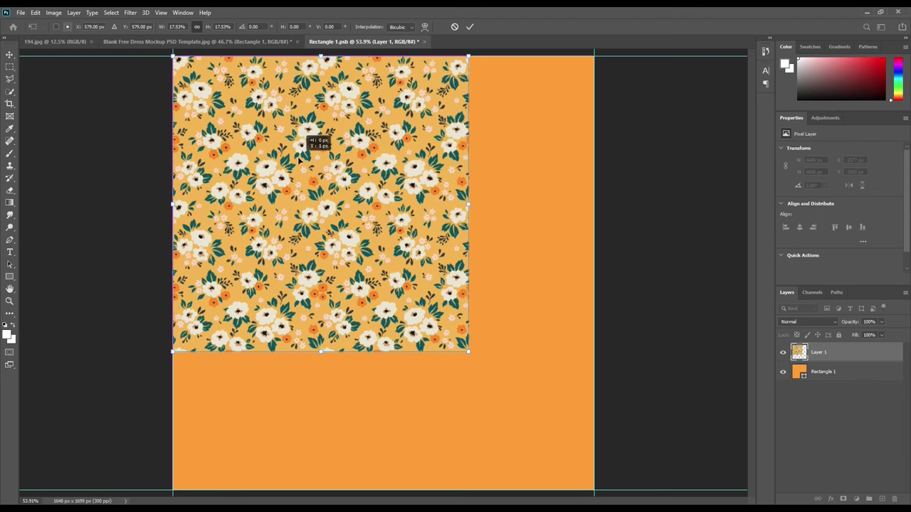
{"action": "left_click_drag", "start_coordinate": [470, 352], "coordinate": [594, 489]}
{"action": "left_click", "coordinate": [469, 27]}
- Save the smart object contents and return to the dress mockup document
{"action": "left_click", "coordinate": [22, 12]}
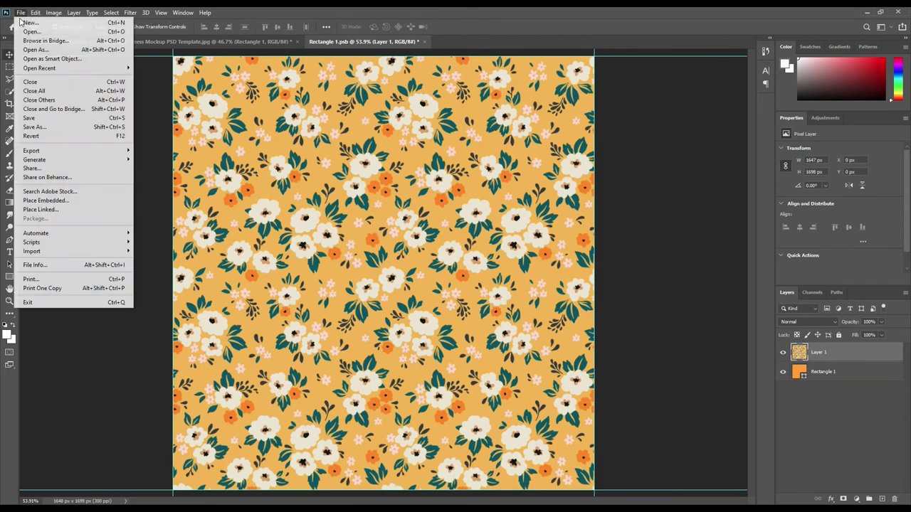
{"action": "left_click", "coordinate": [39, 121]}
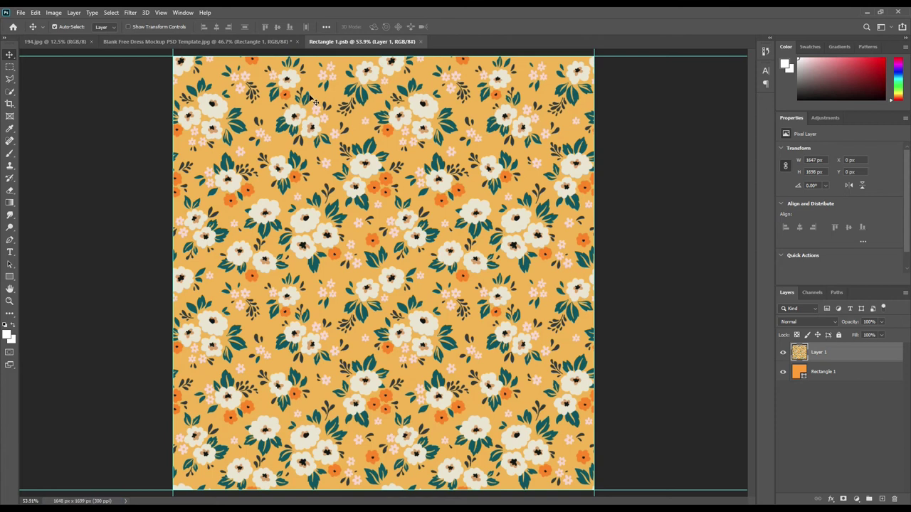
{"action": "left_click", "coordinate": [259, 41]}
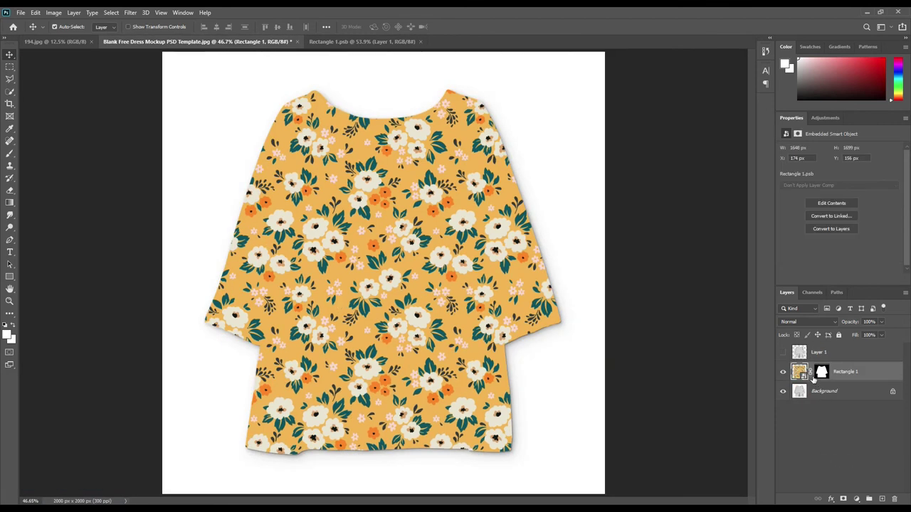
- Show the grey dress Layer 1 and duplicate it twice
{"action": "left_click", "coordinate": [783, 351]}
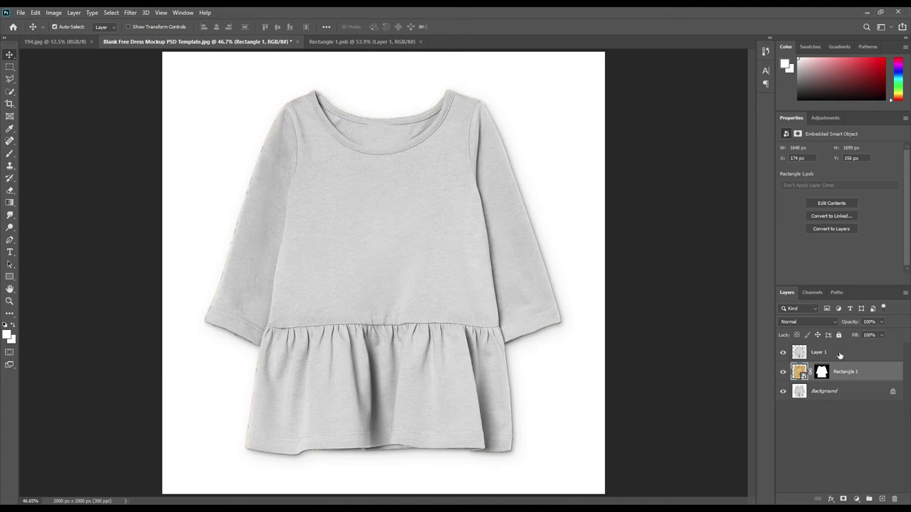
{"action": "left_click", "coordinate": [835, 358]}
{"action": "key", "text": "ctrl+j"}
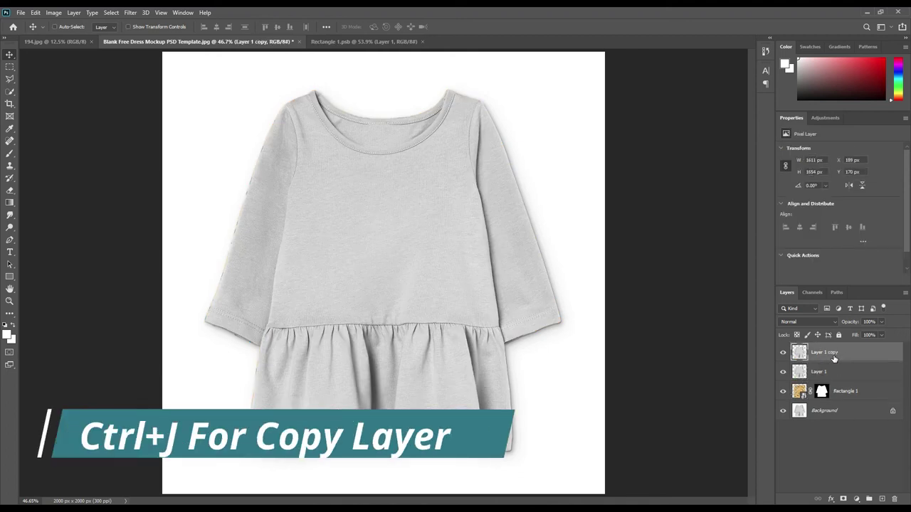
{"action": "key", "text": "ctrl+j"}
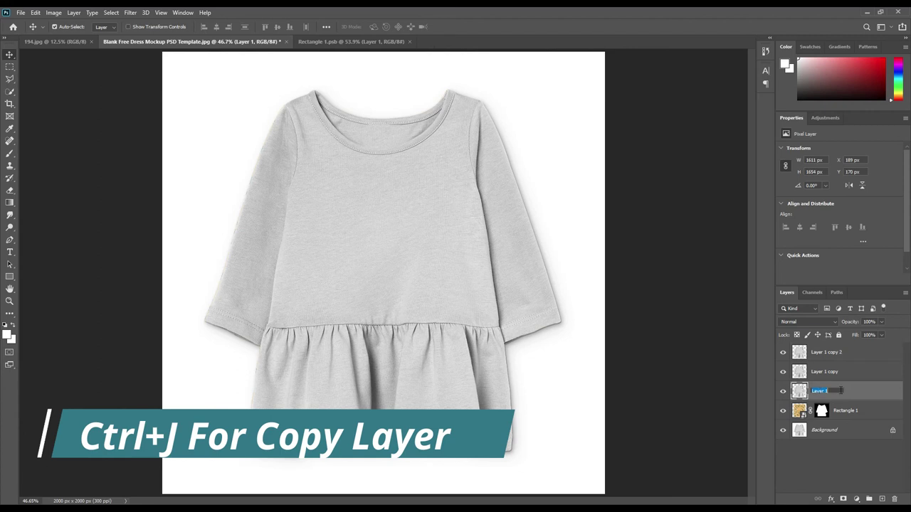
- Rename the three dress layers Shadow, Midtone and Light
{"action": "double_click", "coordinate": [820, 391]}
{"action": "type", "text": "Shadow"}
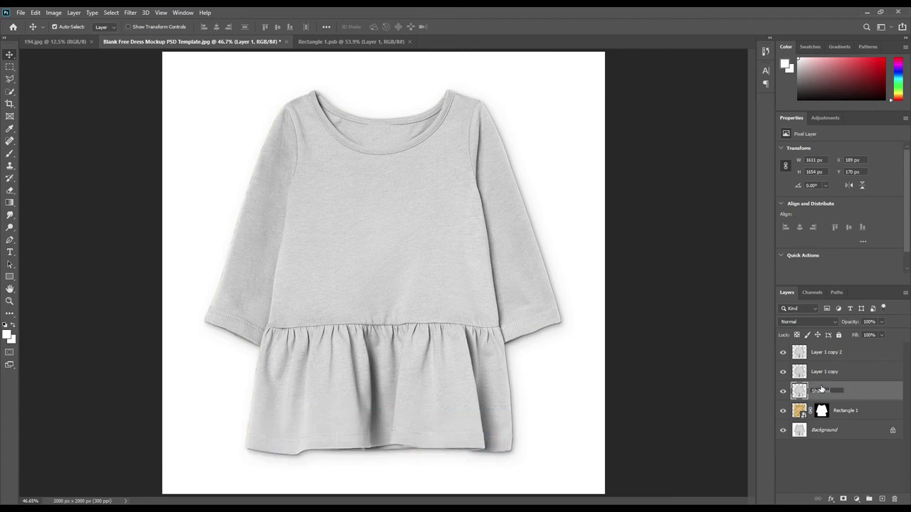
{"action": "key", "text": "Return"}
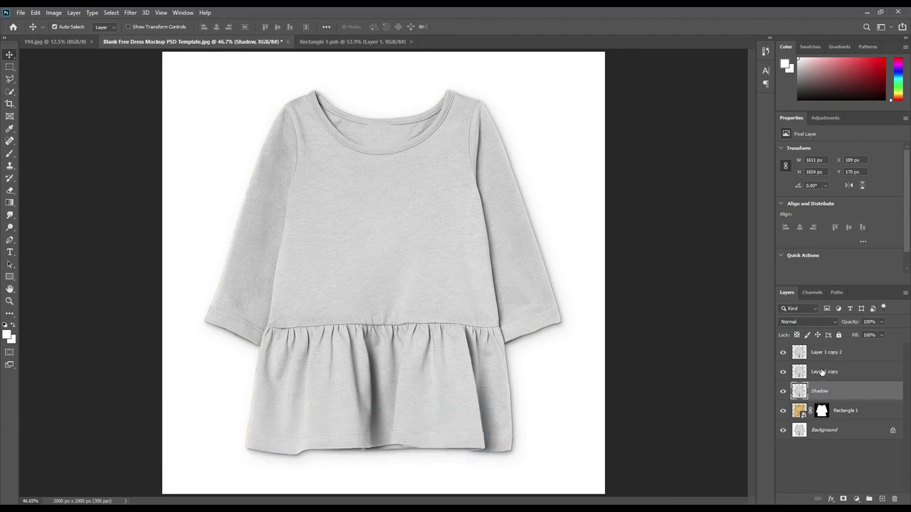
{"action": "double_click", "coordinate": [822, 372]}
{"action": "type", "text": "Midtone"}
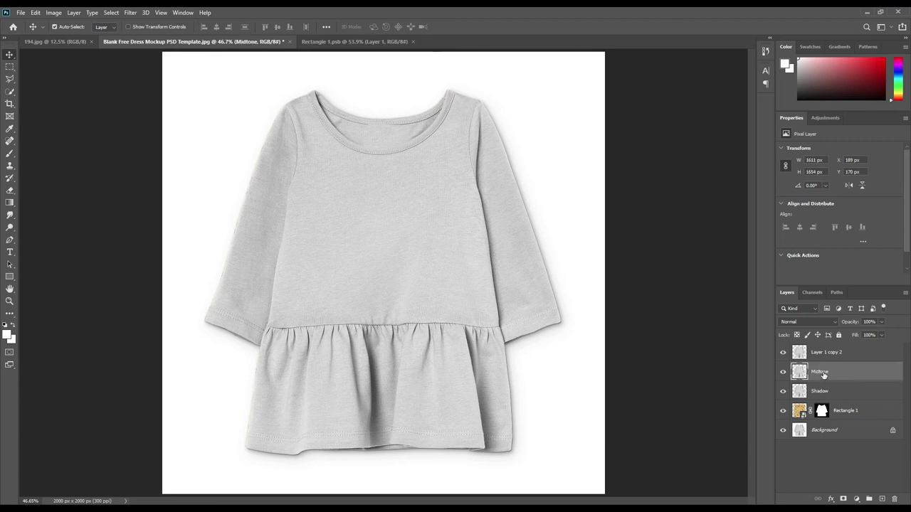
{"action": "double_click", "coordinate": [827, 352]}
{"action": "type", "text": "H"}
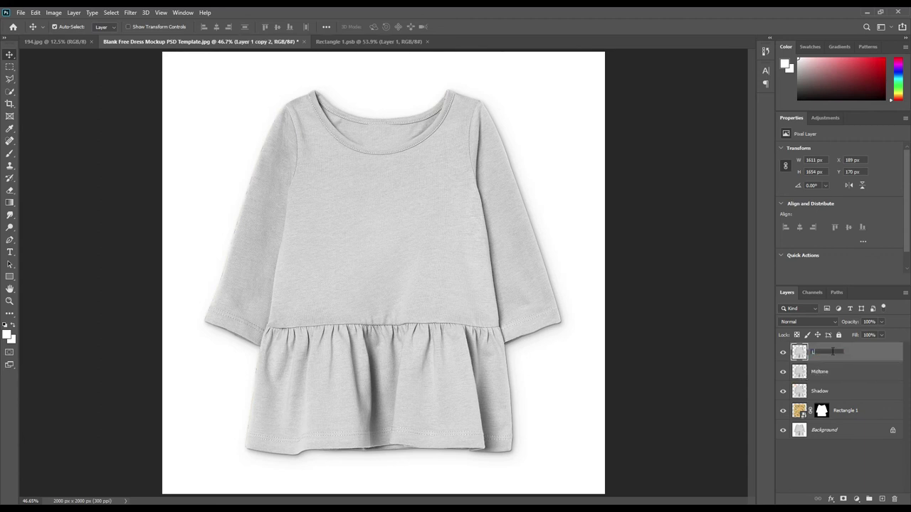
{"action": "key", "text": "Return"}
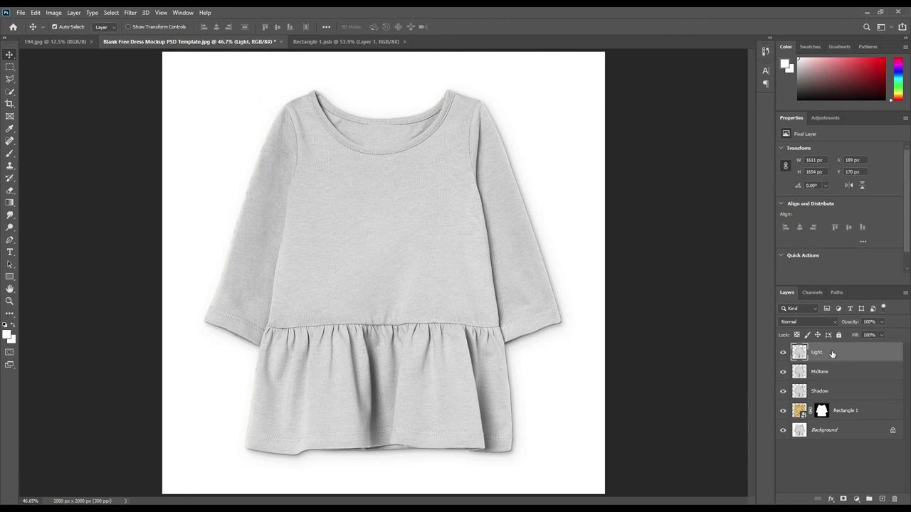
- Hide Light and Midtone and set the Shadow layer to Linear Burn
{"action": "left_click", "coordinate": [784, 352]}
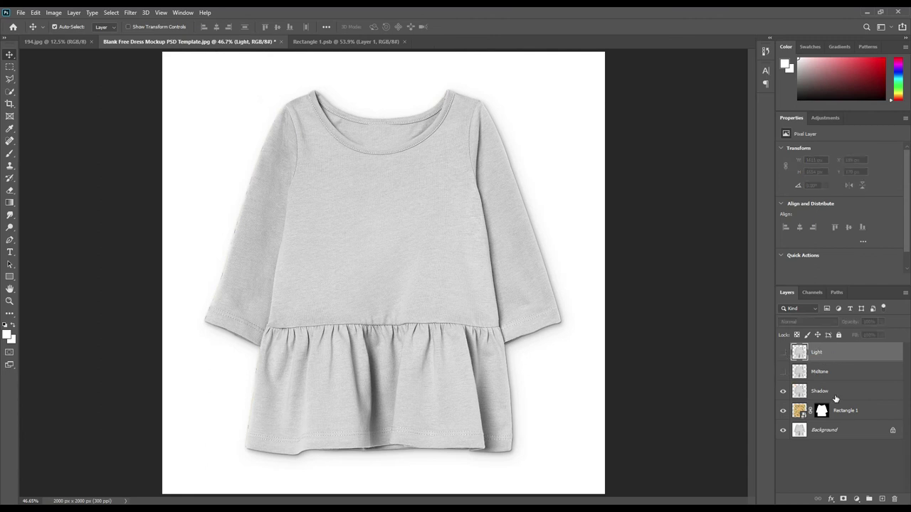
{"action": "left_click", "coordinate": [837, 392]}
{"action": "left_click", "coordinate": [817, 323]}
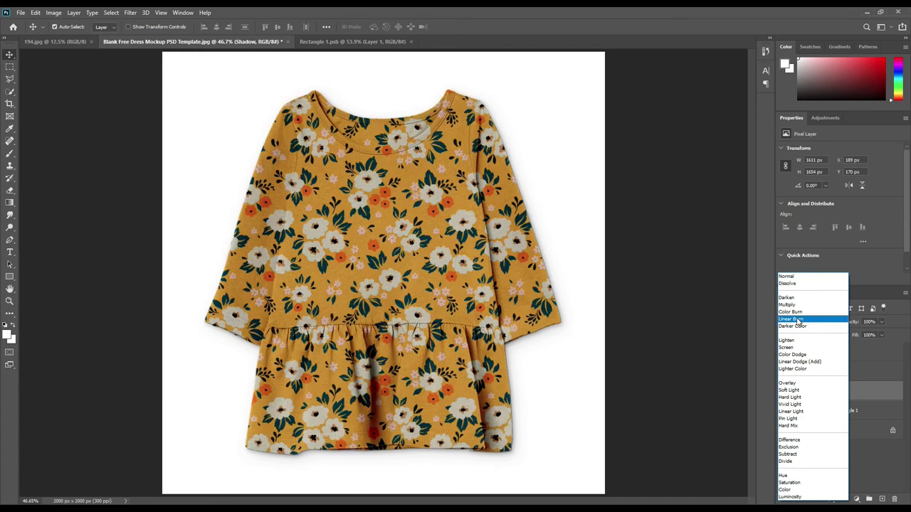
{"action": "left_click", "coordinate": [801, 322]}
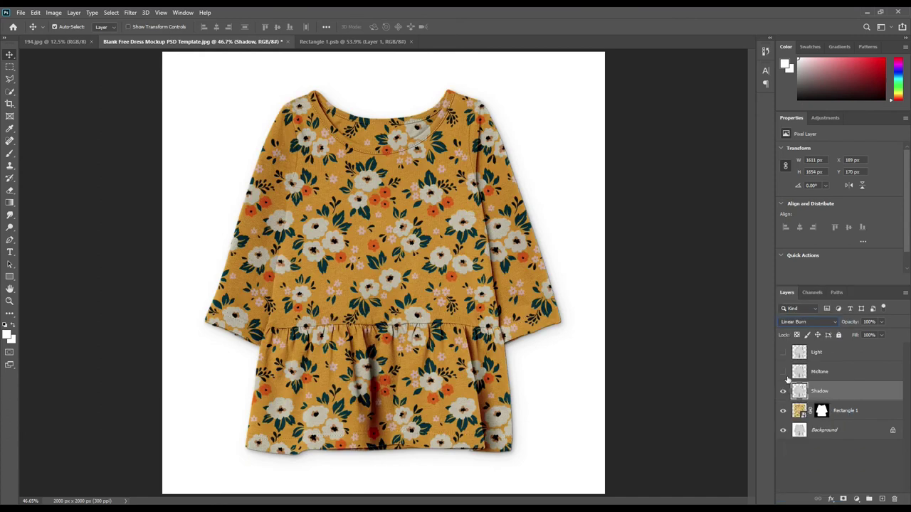
- Show the Midtone layer and set its blend mode to Linear Dodge (Add)
{"action": "left_click", "coordinate": [783, 371]}
{"action": "left_click", "coordinate": [820, 367]}
{"action": "left_click", "coordinate": [799, 322]}
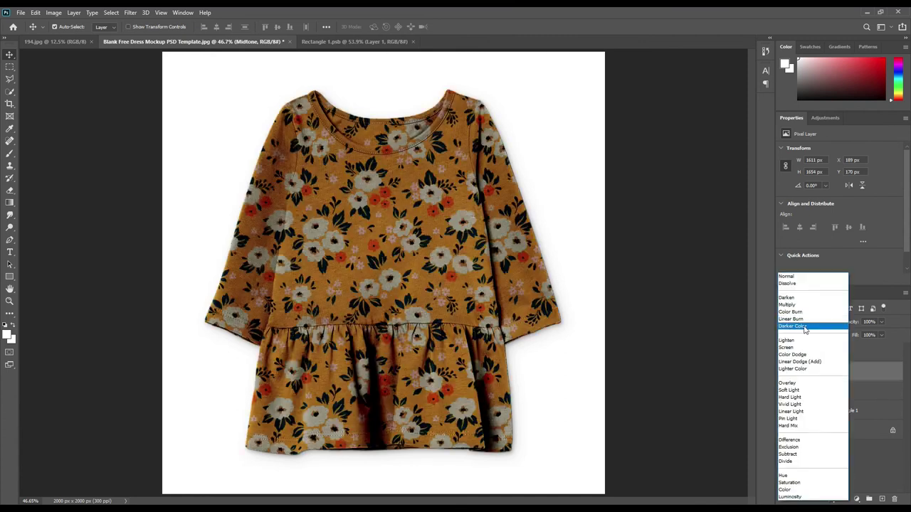
{"action": "left_click", "coordinate": [816, 361]}
{"action": "left_click", "coordinate": [54, 12]}
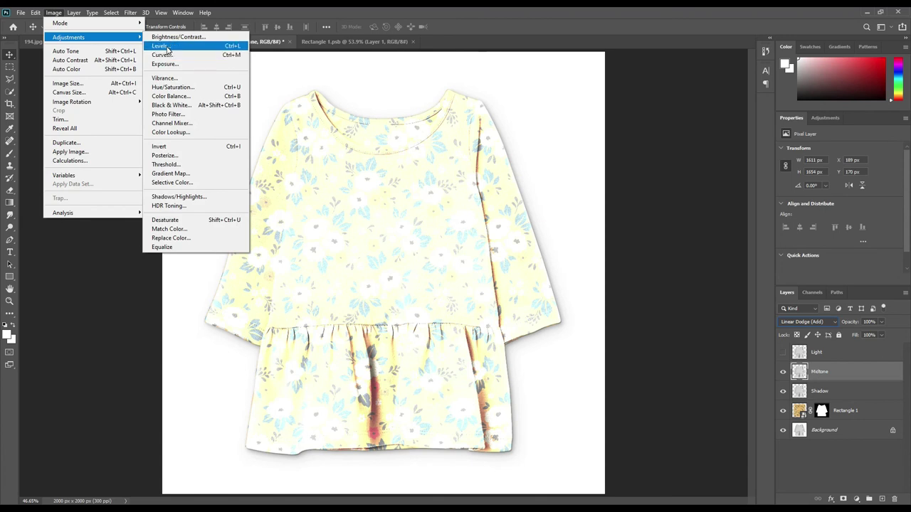
- Adjust Midtone's Levels to input black 195 and output white 55
{"action": "left_click", "coordinate": [234, 46]}
{"action": "left_click_drag", "start_coordinate": [365, 211], "coordinate": [448, 212]}
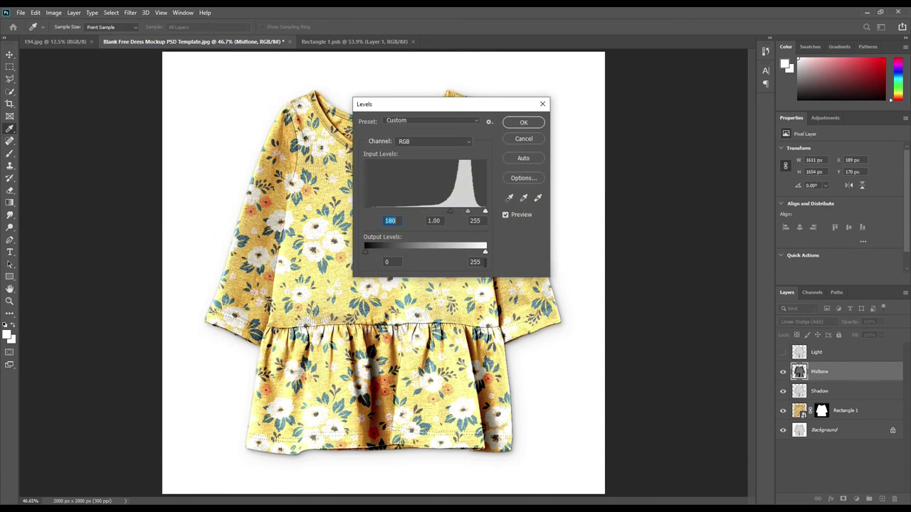
{"action": "left_click_drag", "start_coordinate": [438, 250], "coordinate": [411, 248]}
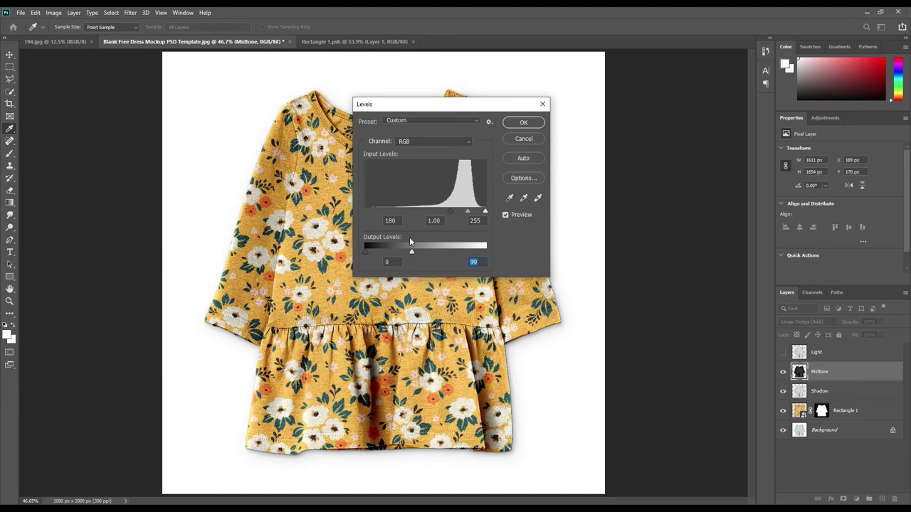
{"action": "left_click_drag", "start_coordinate": [448, 211], "coordinate": [457, 213]}
{"action": "left_click_drag", "start_coordinate": [411, 252], "coordinate": [405, 253]}
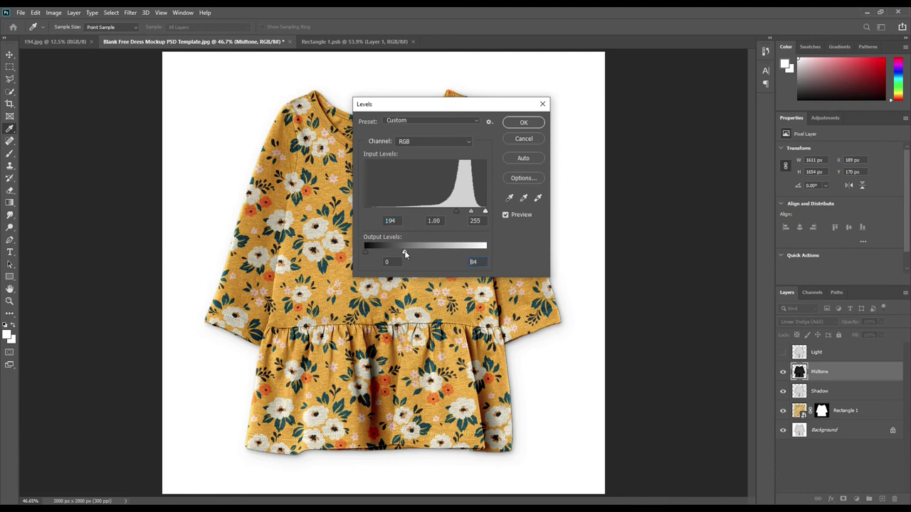
{"action": "left_click_drag", "start_coordinate": [403, 254], "coordinate": [391, 252]}
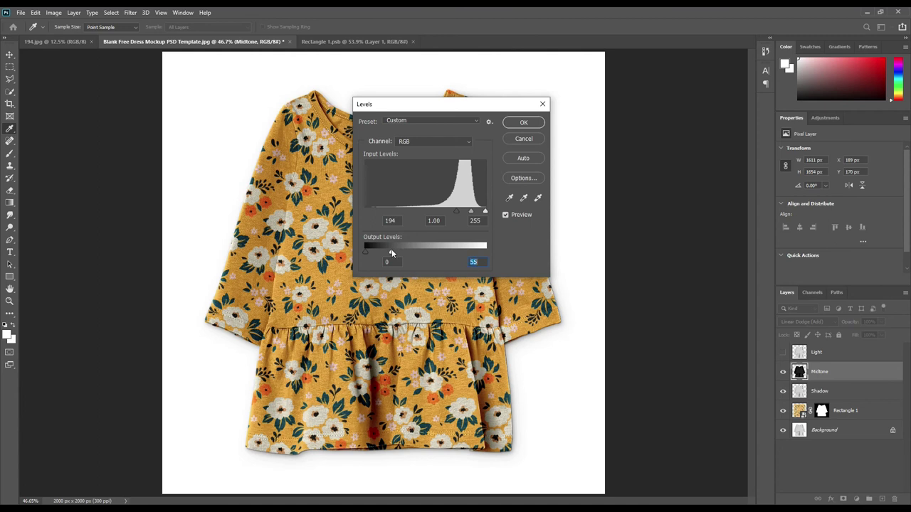
{"action": "left_click_drag", "start_coordinate": [456, 213], "coordinate": [467, 213]}
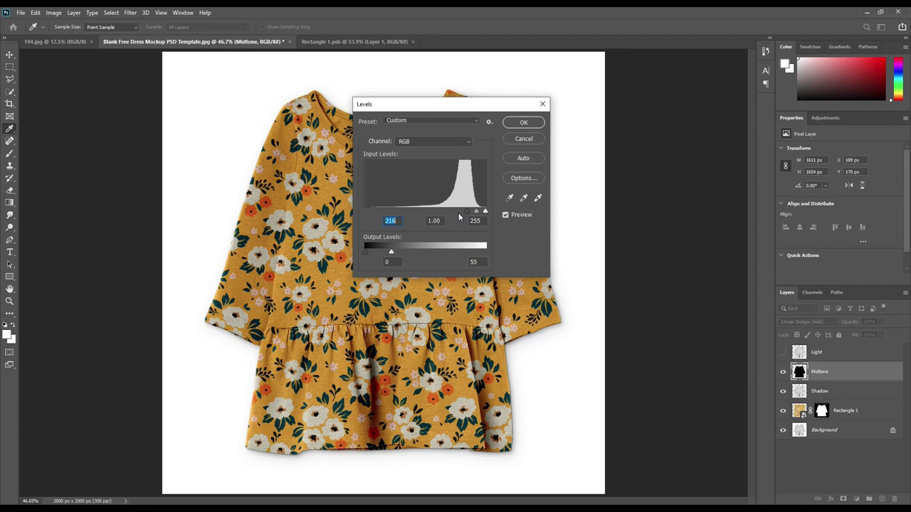
{"action": "left_click_drag", "start_coordinate": [459, 217], "coordinate": [456, 217]}
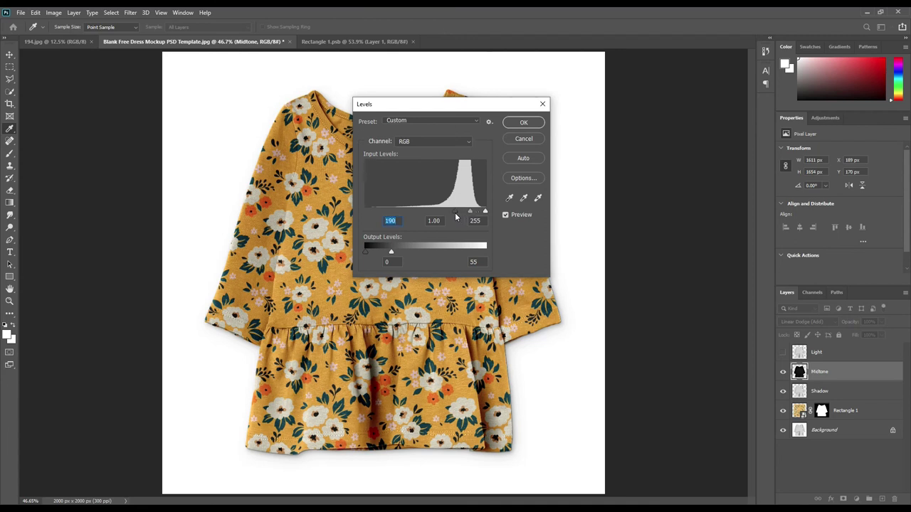
{"action": "left_click_drag", "start_coordinate": [456, 217], "coordinate": [462, 214]}
- Confirm Midtone's Levels, then show the Light layer and blend it with Screen
{"action": "left_click", "coordinate": [523, 122]}
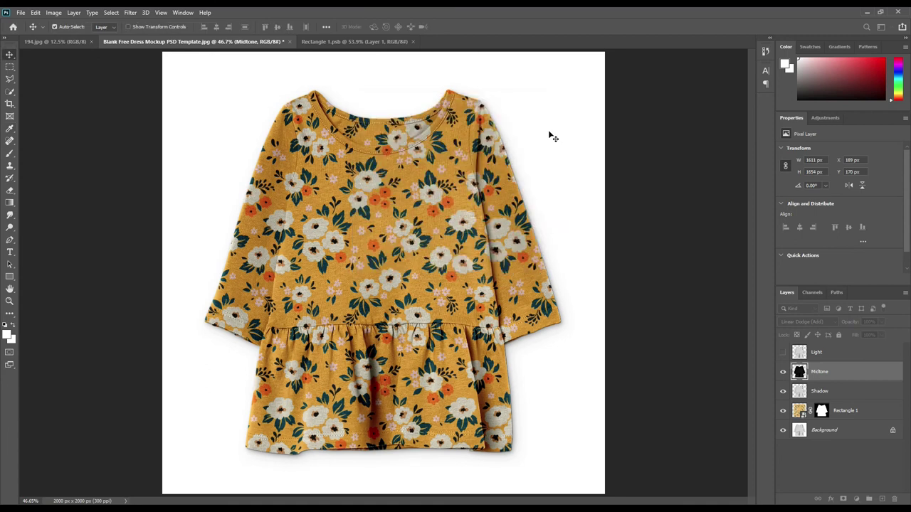
{"action": "left_click", "coordinate": [782, 372]}
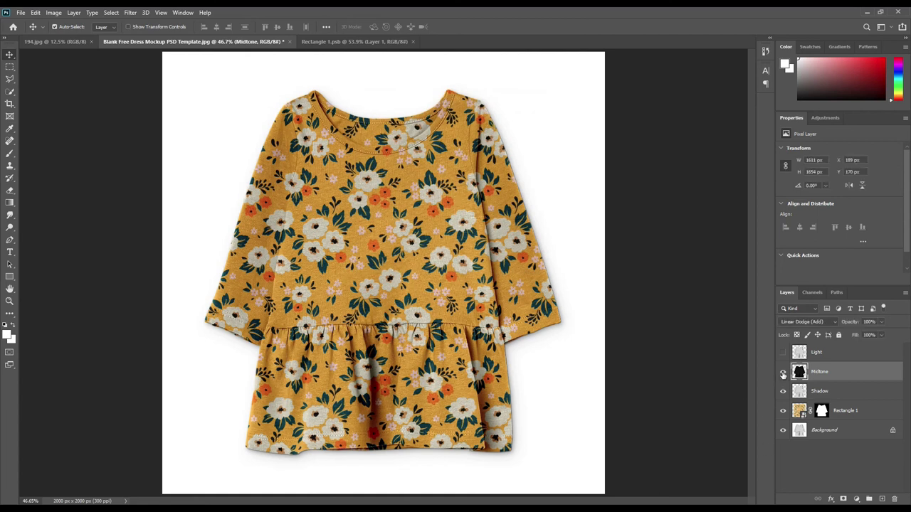
{"action": "left_click", "coordinate": [782, 352]}
{"action": "left_click", "coordinate": [818, 353]}
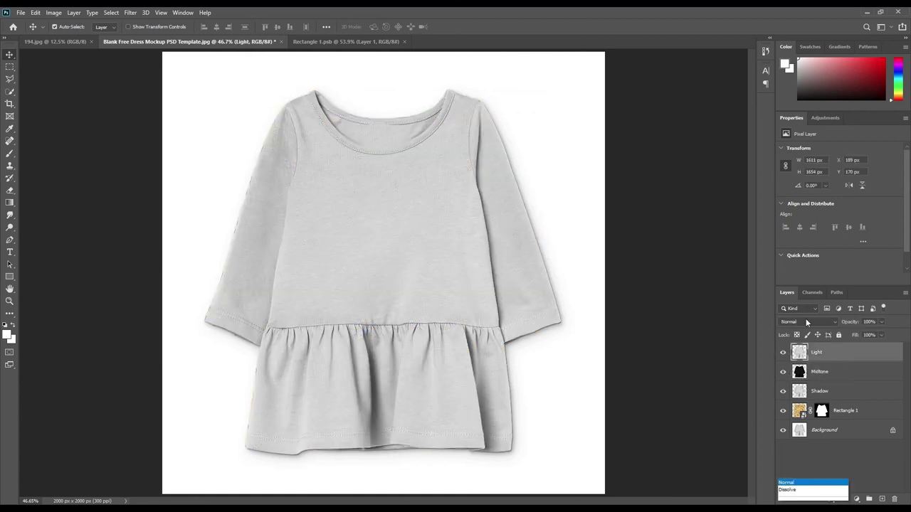
{"action": "left_click", "coordinate": [805, 321]}
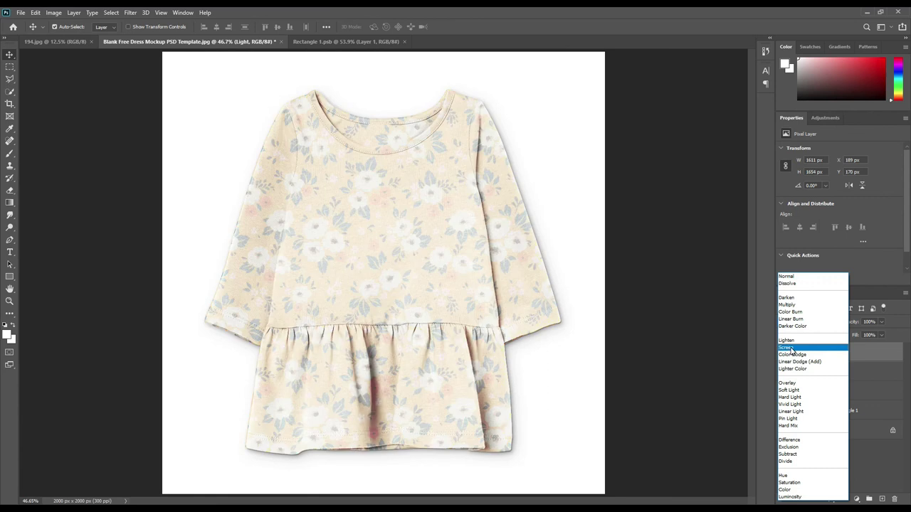
{"action": "left_click", "coordinate": [790, 347]}
- Apply Levels to Light with input black 190 and output white 127
{"action": "left_click", "coordinate": [53, 12]}
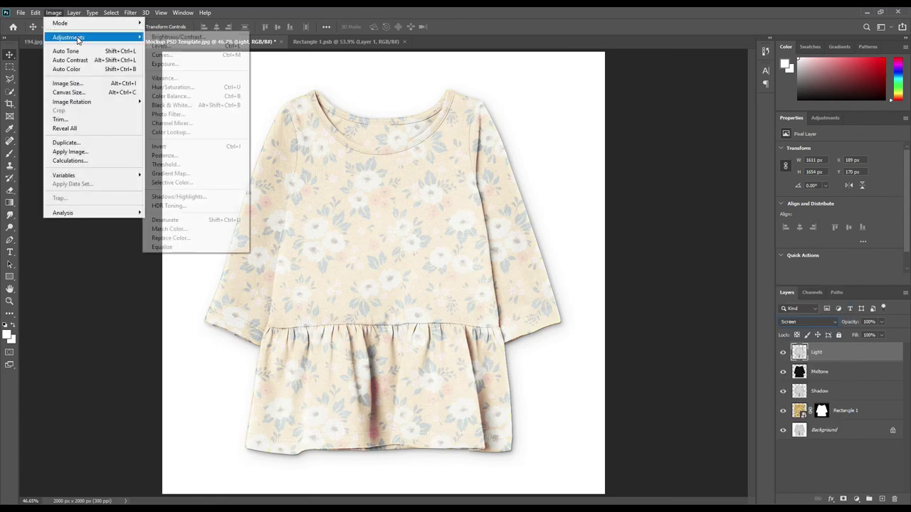
{"action": "left_click", "coordinate": [168, 45]}
{"action": "mouse_move", "coordinate": [367, 213]}
{"action": "left_mouse_down"}
{"action": "mouse_move", "coordinate": [466, 212]}
{"action": "mouse_move", "coordinate": [455, 212]}
{"action": "left_mouse_up"}
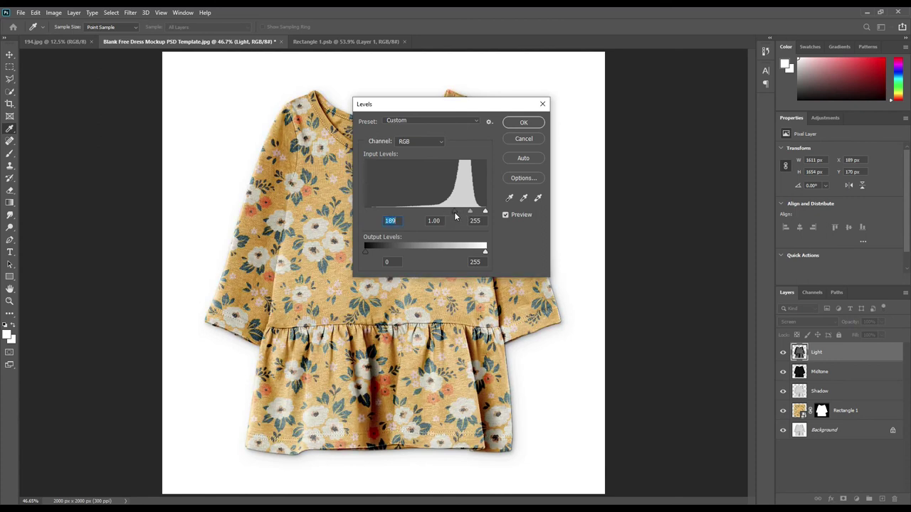
{"action": "left_click_drag", "start_coordinate": [455, 212], "coordinate": [456, 212]}
{"action": "left_click_drag", "start_coordinate": [485, 252], "coordinate": [425, 252]}
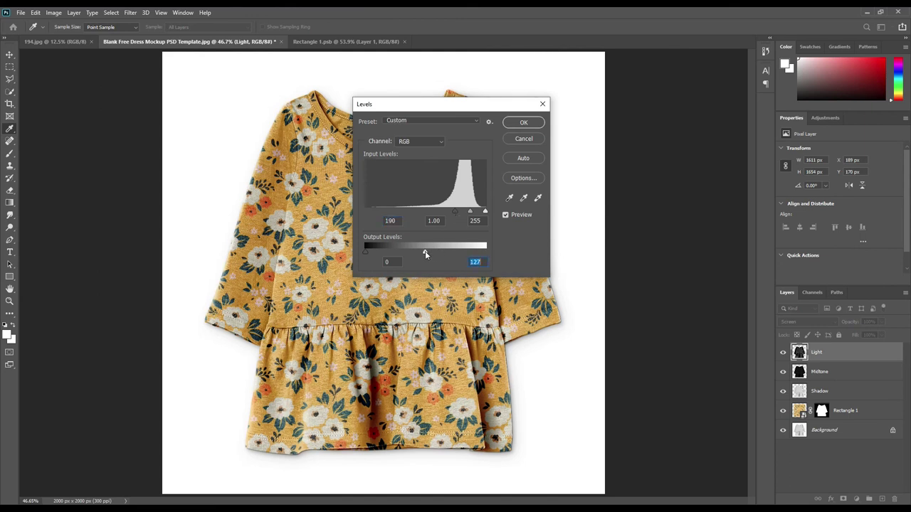
{"action": "left_click", "coordinate": [524, 123]}
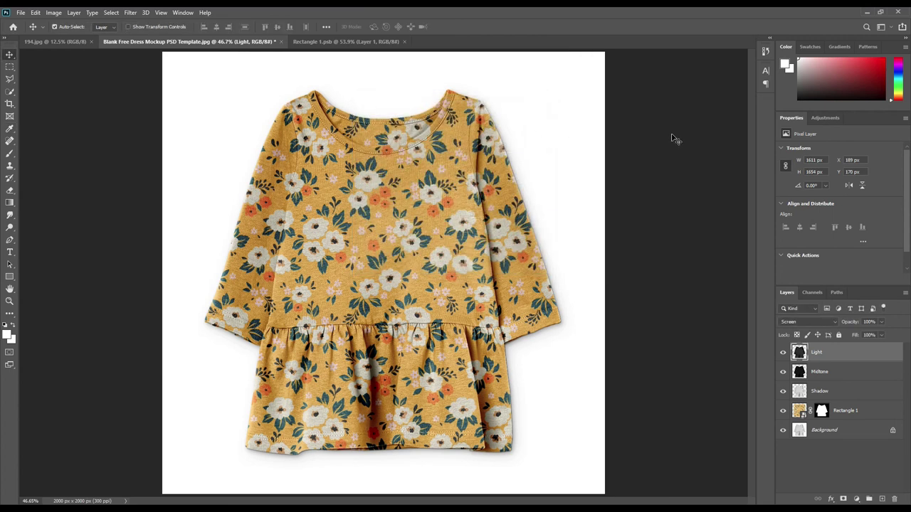
- Add a Color Fill 1 solid-colour layer in pale peach #ffd688 just above the Background
{"action": "left_click", "coordinate": [825, 429]}
{"action": "left_click", "coordinate": [856, 499]}
{"action": "left_click", "coordinate": [857, 335]}
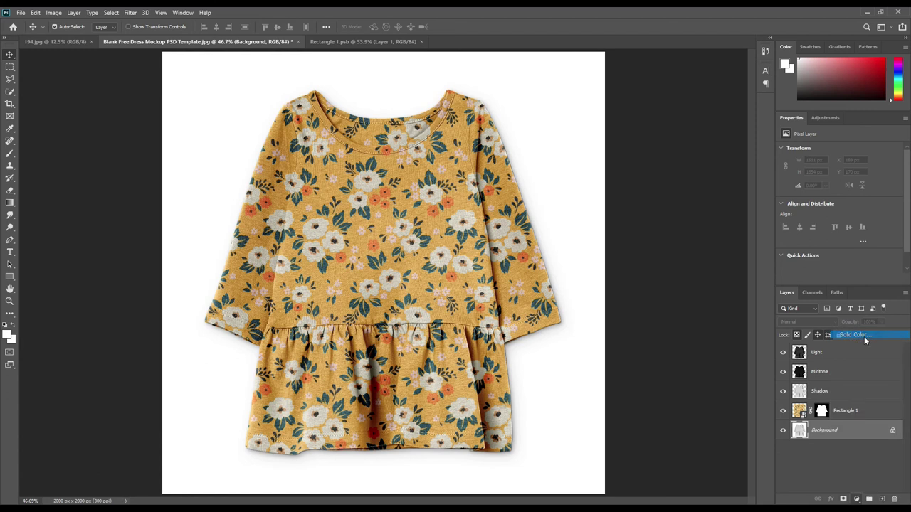
{"action": "left_click", "coordinate": [441, 165]}
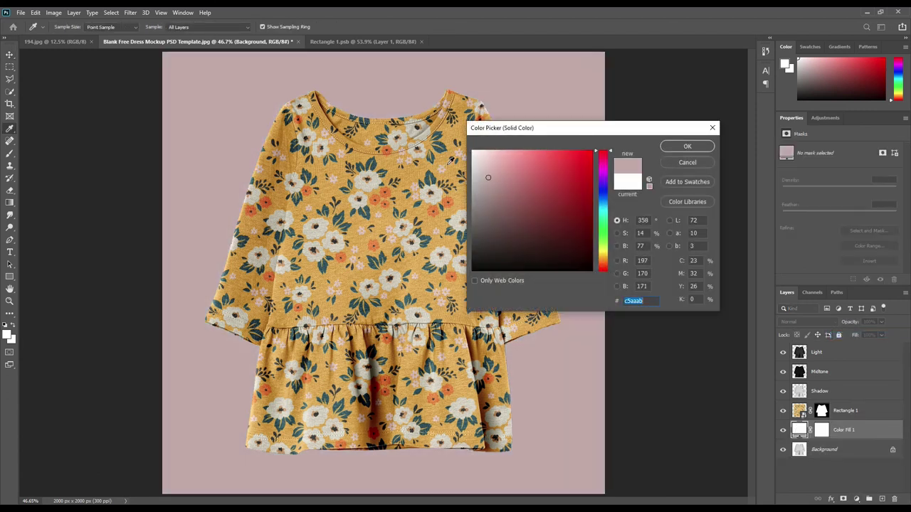
{"action": "left_click", "coordinate": [450, 162]}
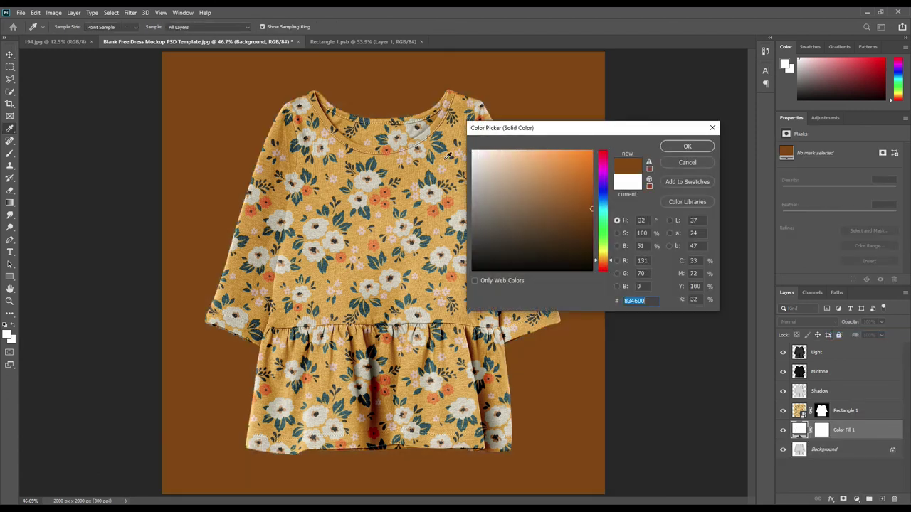
{"action": "left_click", "coordinate": [448, 156]}
{"action": "left_click", "coordinate": [527, 150]}
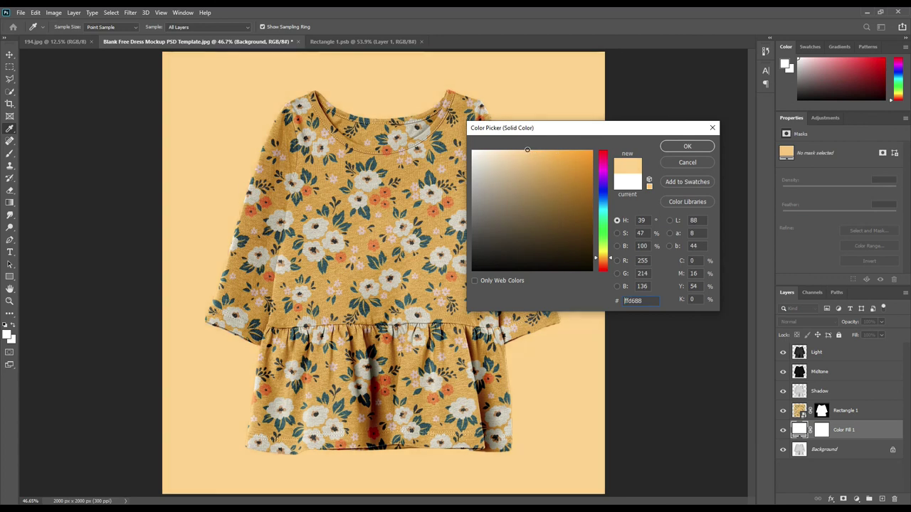
{"action": "left_click", "coordinate": [687, 146]}
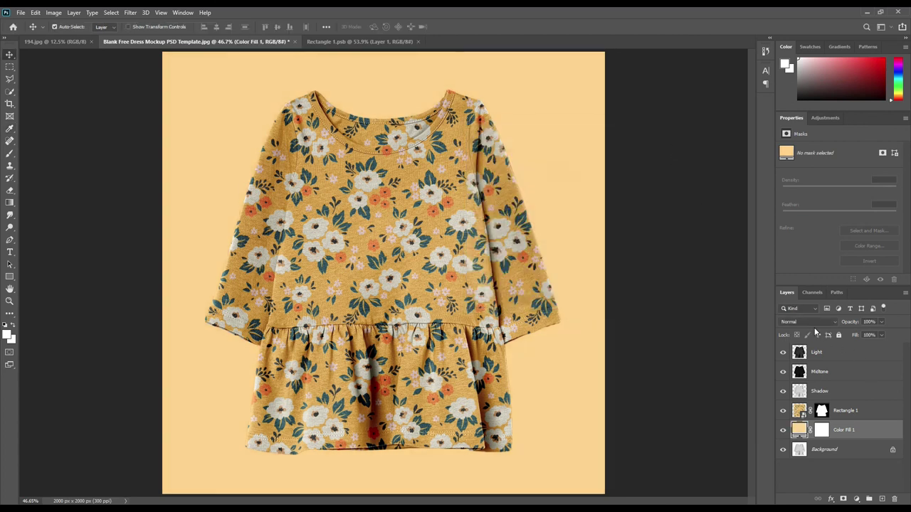
{"action": "left_click", "coordinate": [809, 323]}
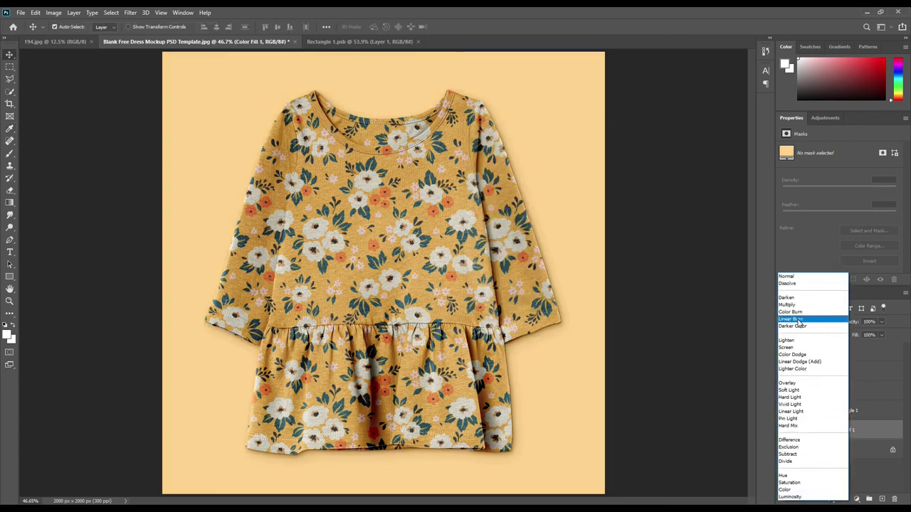
{"action": "key", "text": "Escape"}
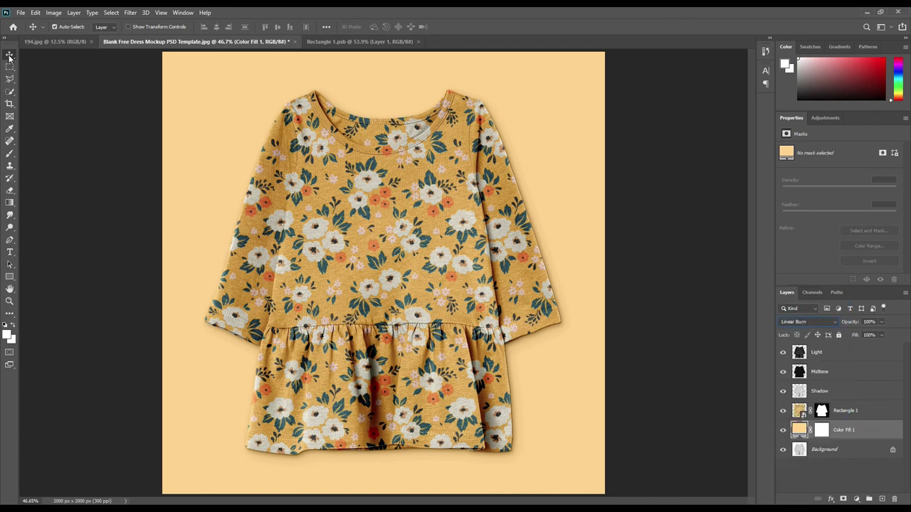
{"action": "left_click", "coordinate": [640, 193]}
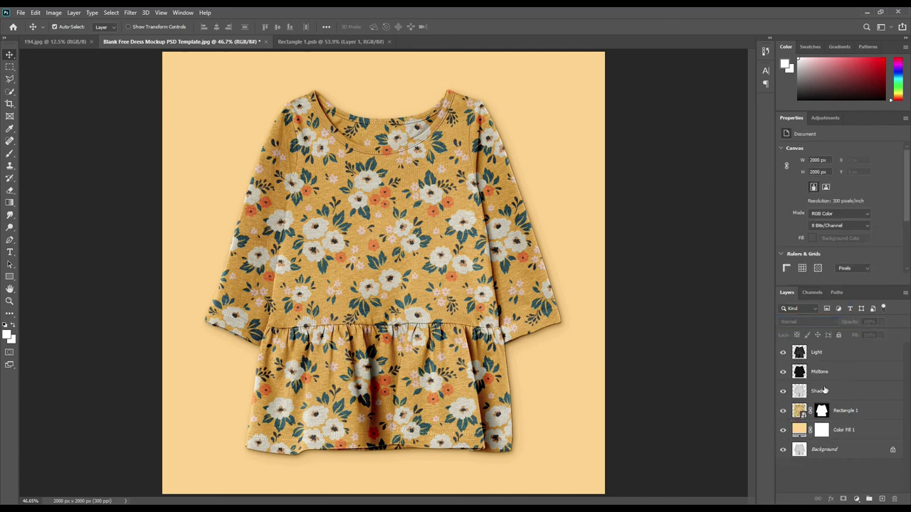
- Group the Shadow, Midtone and Light layers into a group named FX
{"action": "left_click", "coordinate": [822, 395]}
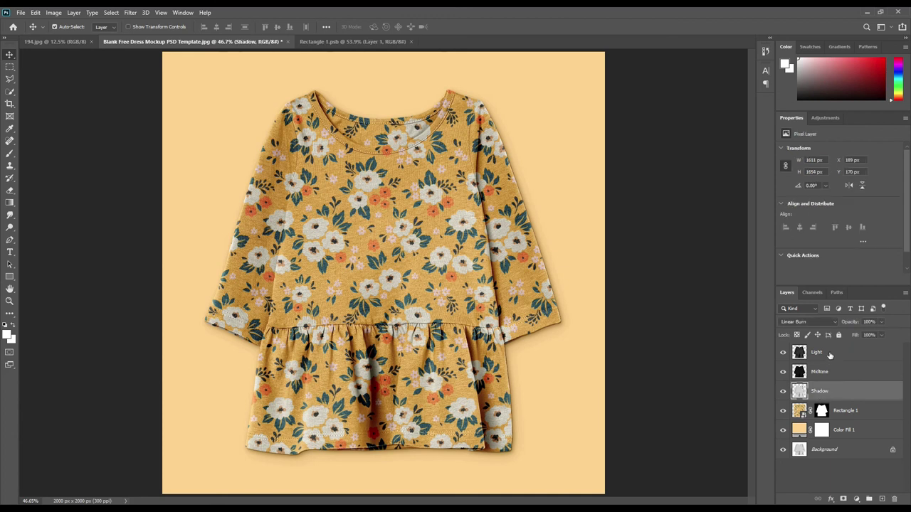
{"action": "left_click", "coordinate": [830, 356], "text": "shift"}
{"action": "left_click_drag", "start_coordinate": [851, 388], "coordinate": [868, 499]}
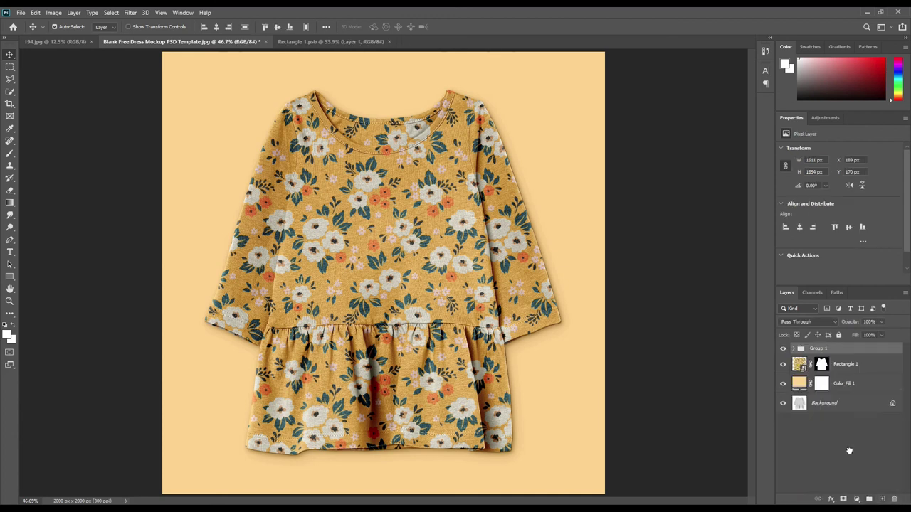
{"action": "double_click", "coordinate": [824, 349]}
{"action": "type", "text": "FX"}
{"action": "key", "text": "Return"}
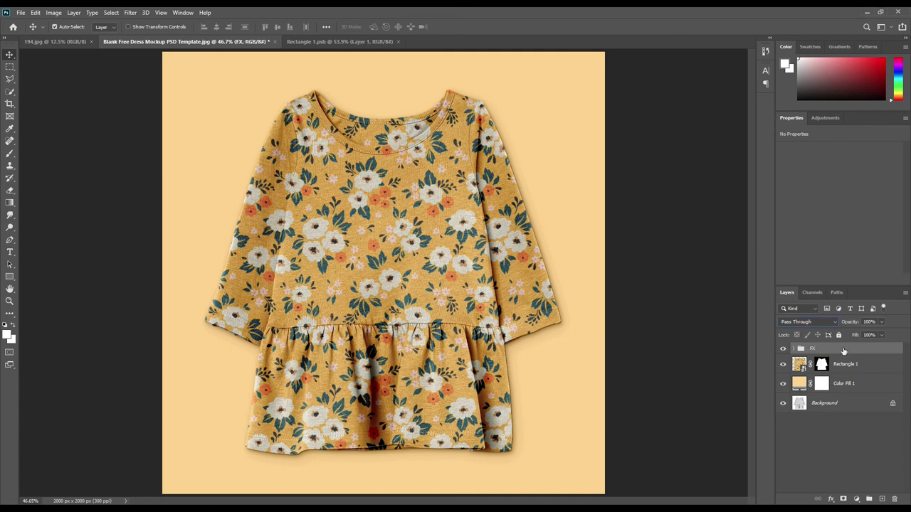
- Give Rectangle 1 and Color Fill 1 red layer labels
{"action": "left_click", "coordinate": [863, 371]}
{"action": "left_click", "coordinate": [862, 387], "text": "shift"}
{"action": "right_click", "coordinate": [862, 387]}
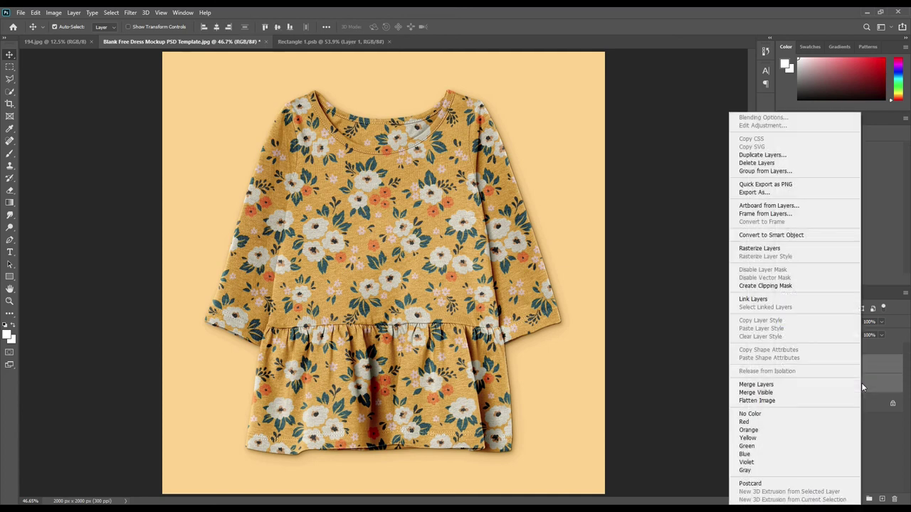
{"action": "left_click", "coordinate": [764, 422]}
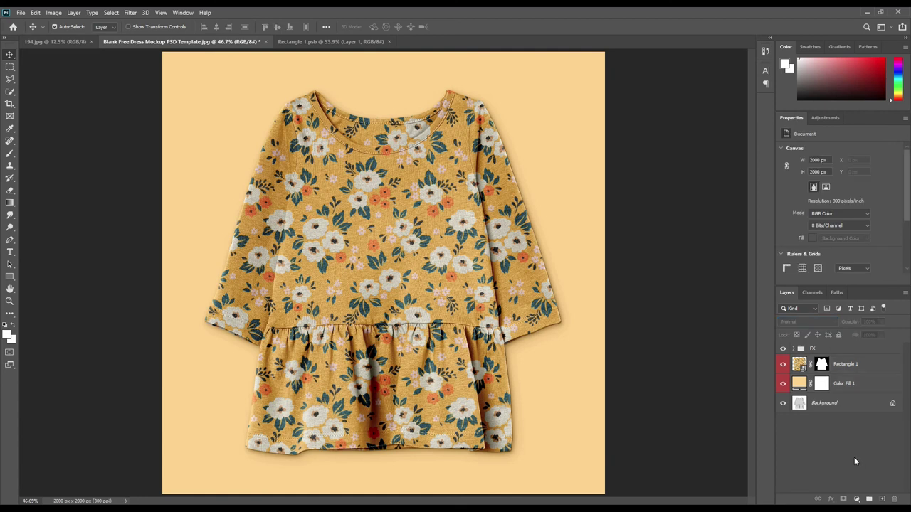